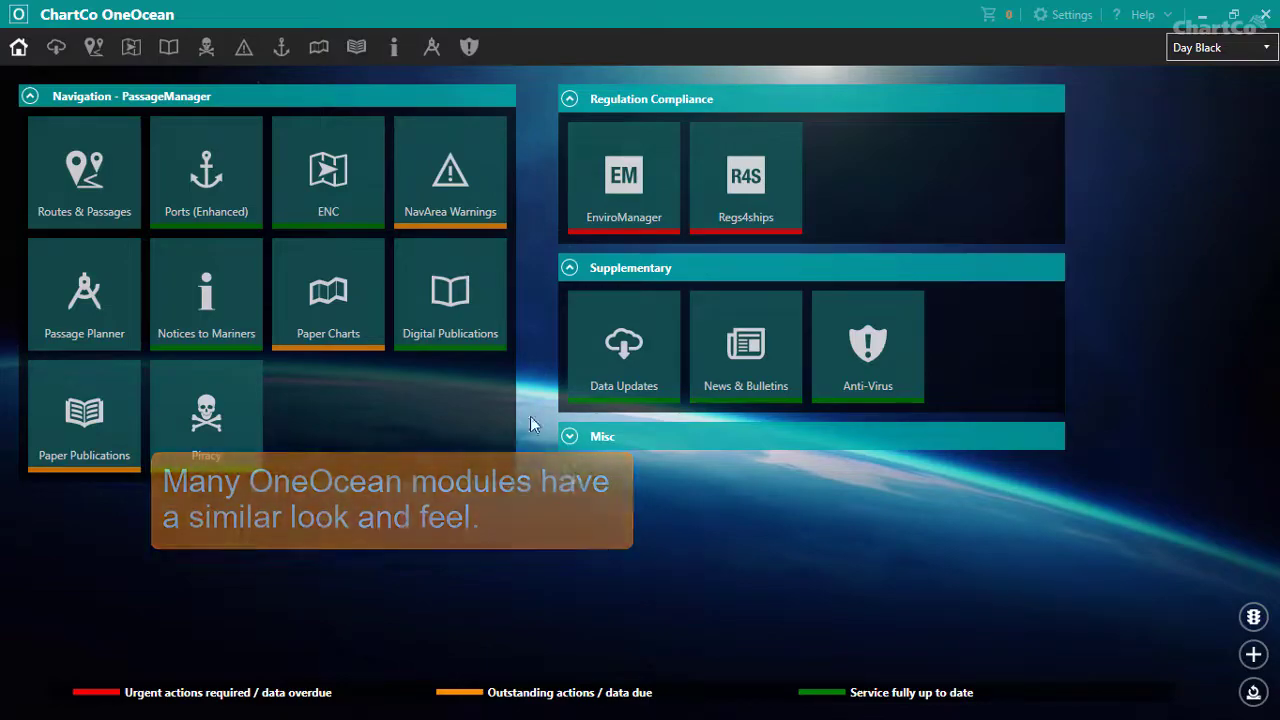
# - Open Ports (Enhanced) showing Dumai, widen the port details panel, and pan the strait map slightly
pyautogui.click(238, 136)
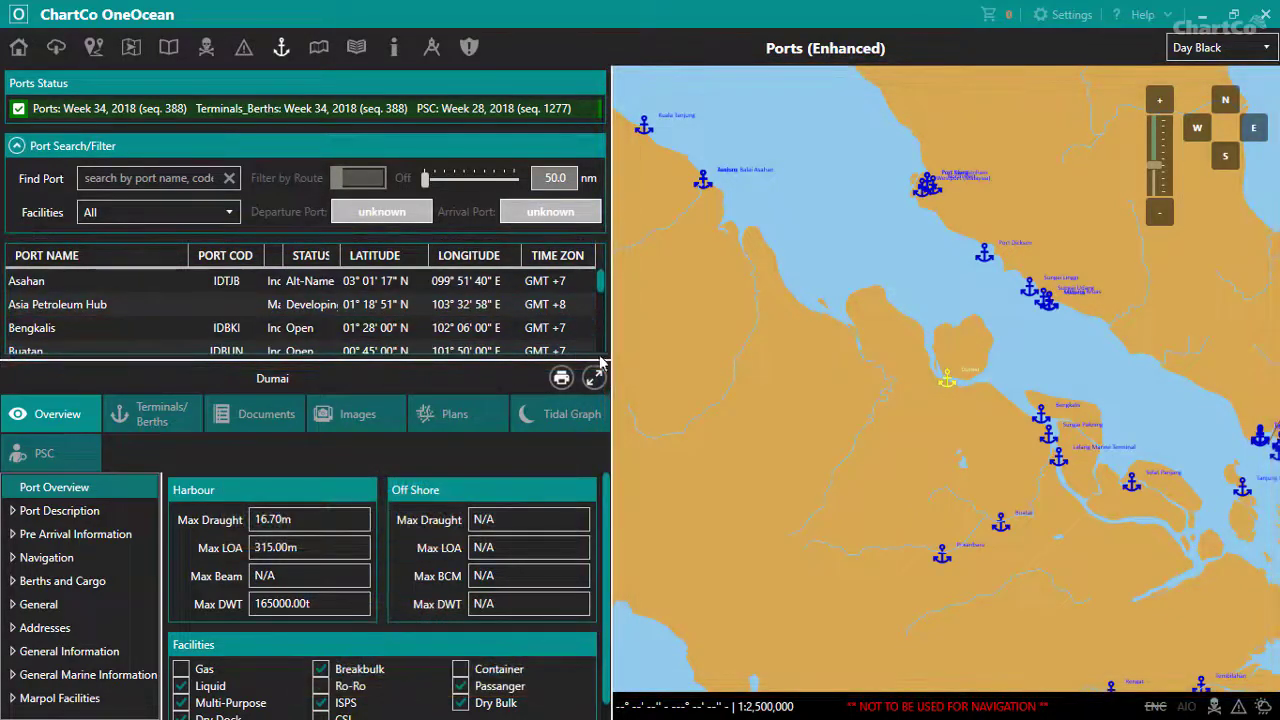
pyautogui.moveTo(610, 362)
pyautogui.mouseDown()
pyautogui.moveTo(697, 352)
pyautogui.moveTo(630, 360)
pyautogui.mouseUp()
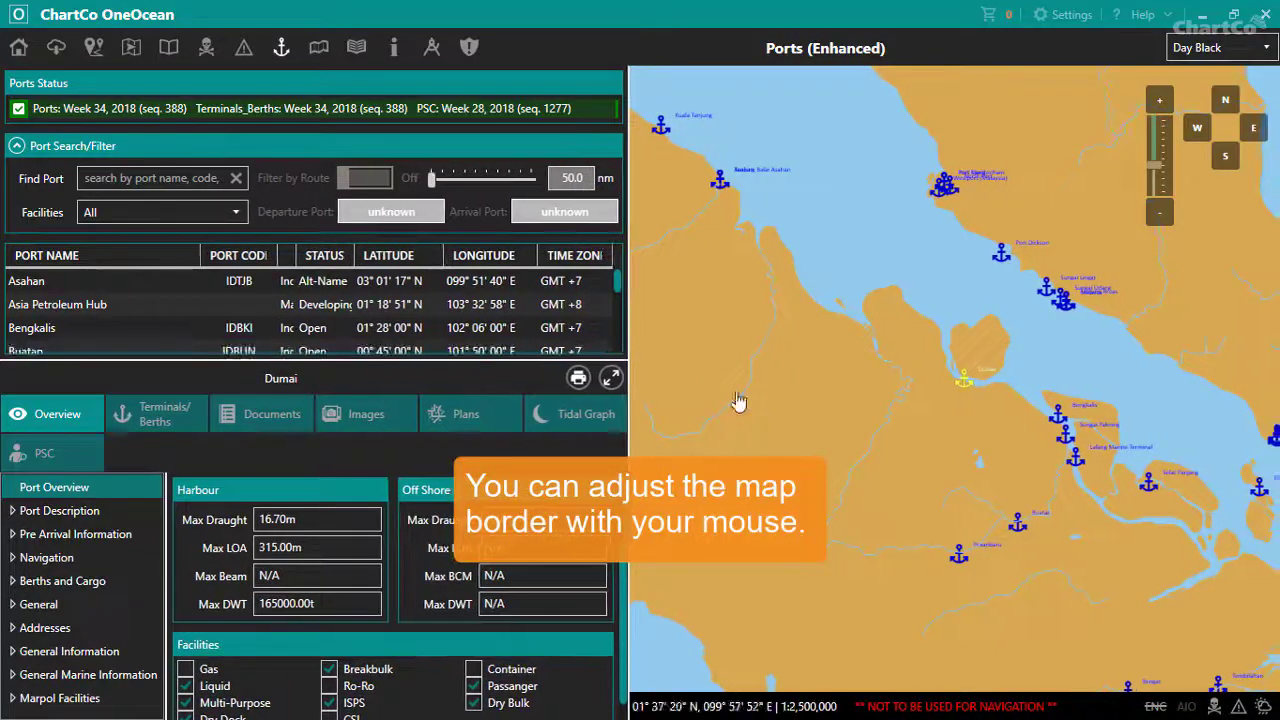
pyautogui.moveTo(946, 300); pyautogui.dragTo(883, 364)
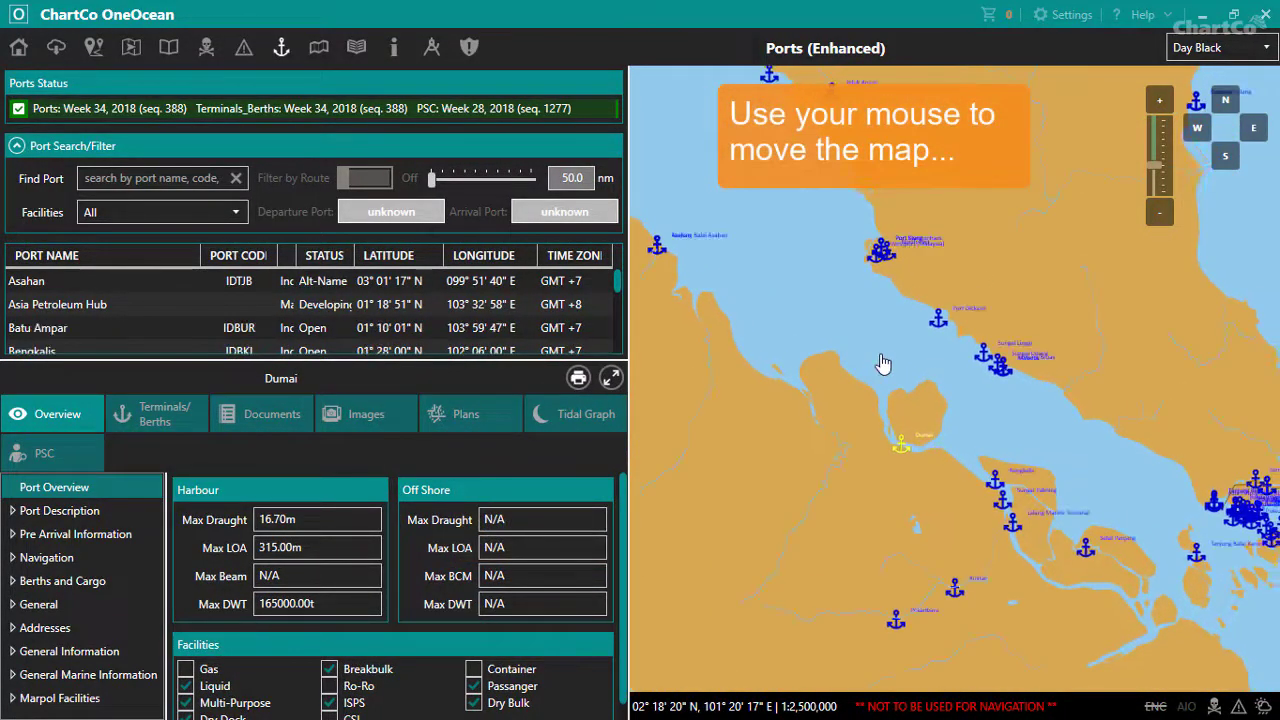
pyautogui.click(1226, 102)
pyautogui.click(1197, 128)
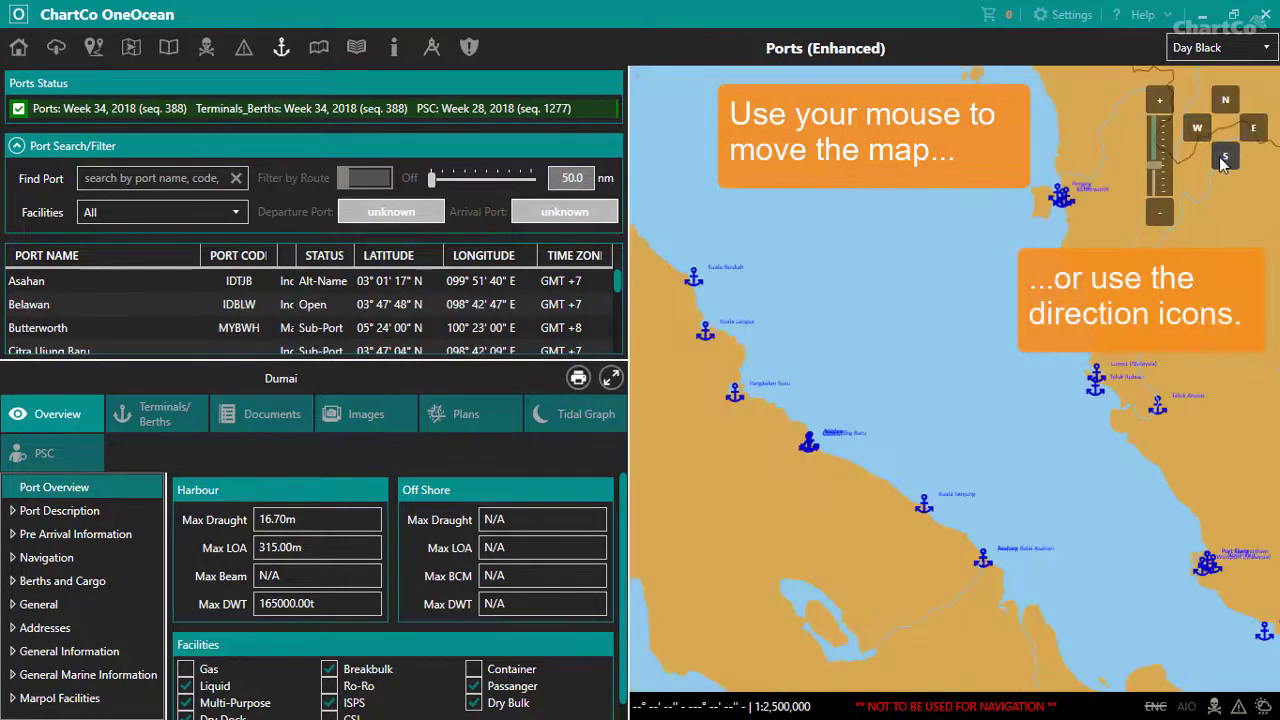
pyautogui.click(1224, 157)
pyautogui.click(1253, 128)
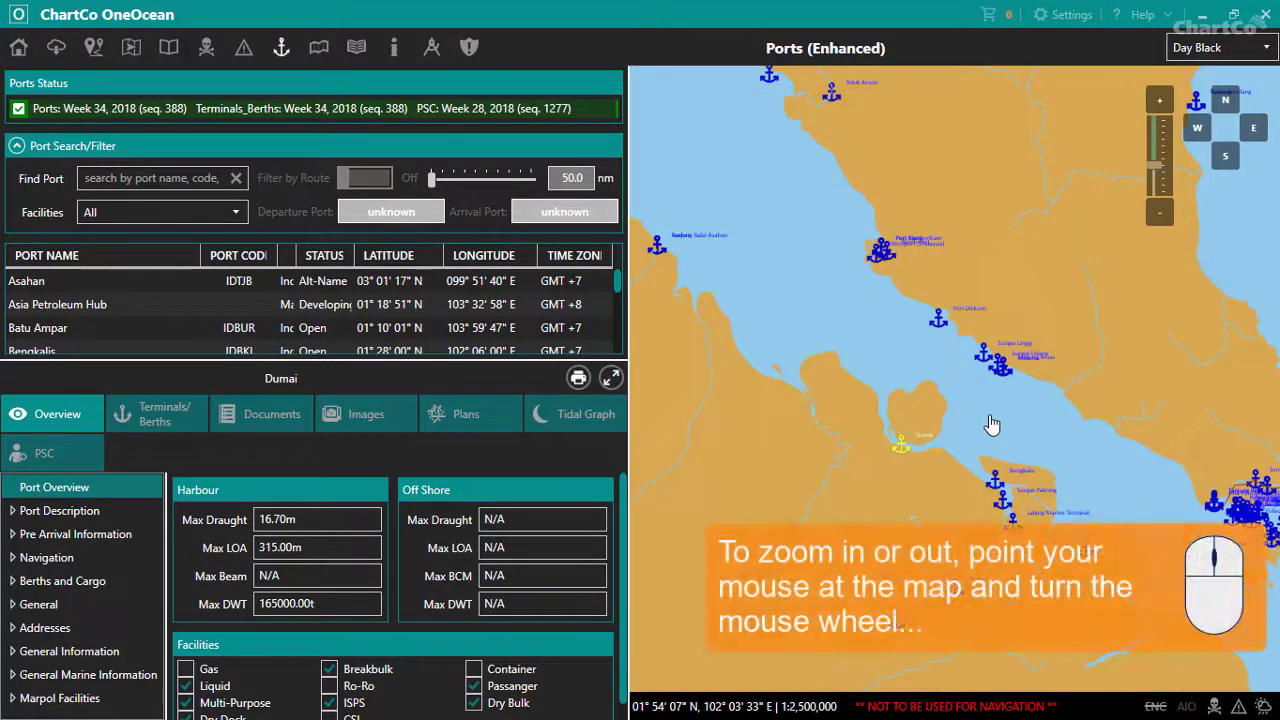
pyautogui.scroll(1, 941, 437)
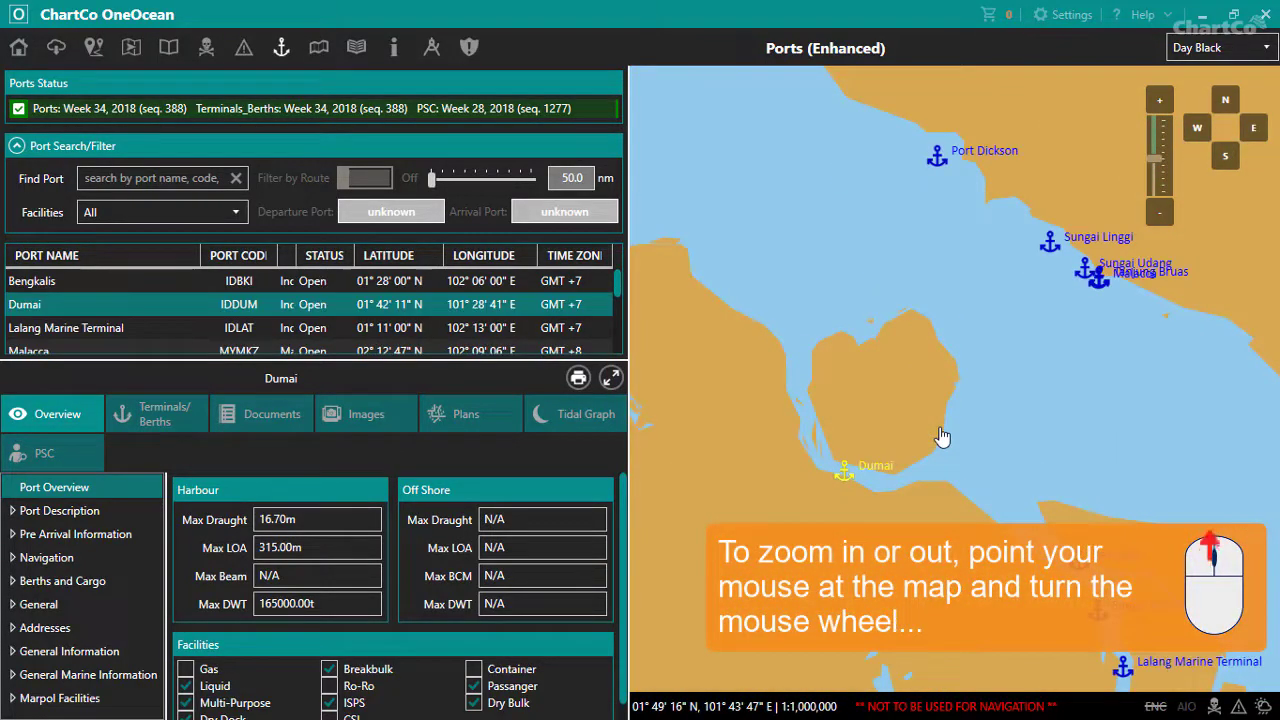
pyautogui.scroll(1, 941, 437)
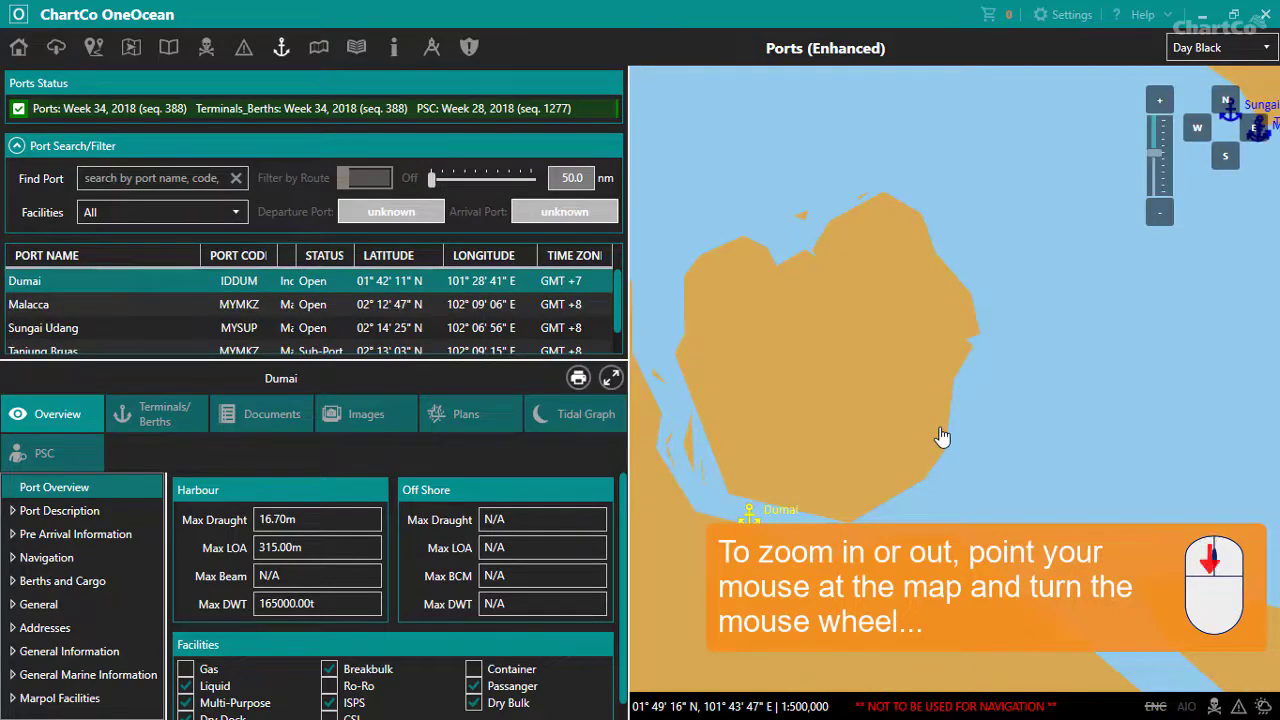
pyautogui.scroll(-2, 941, 437)
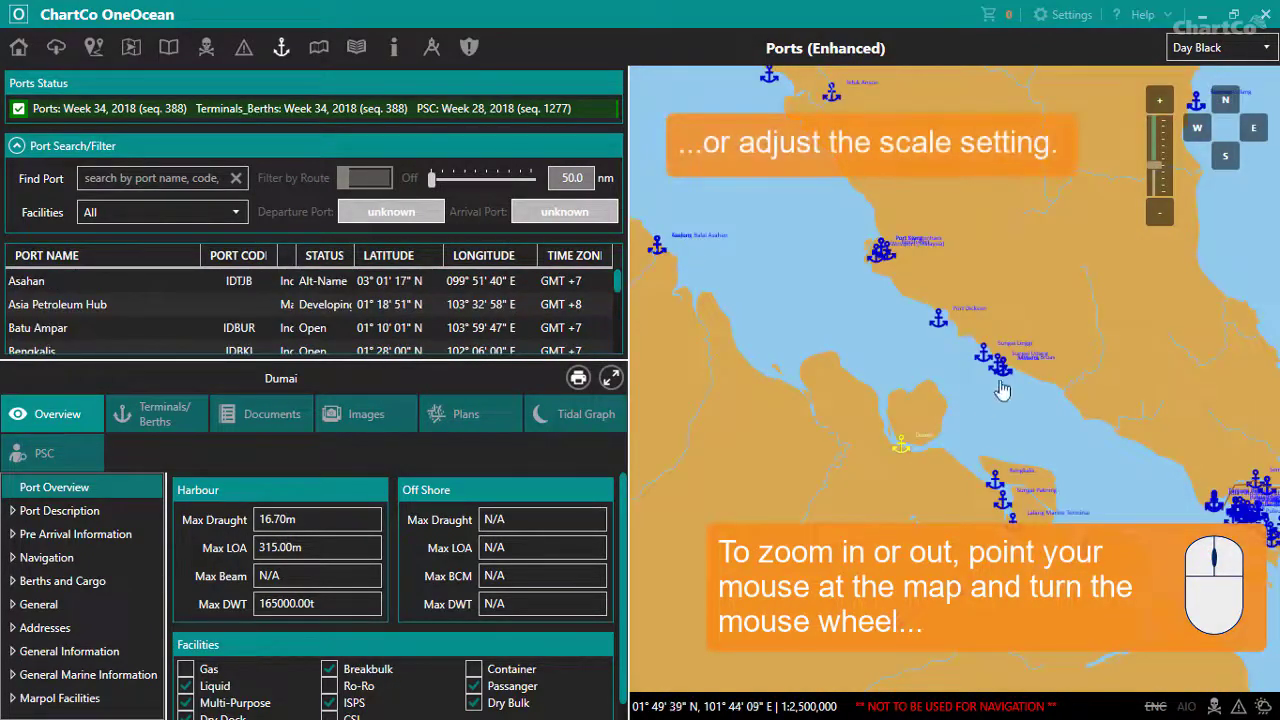
pyautogui.click(1159, 212)
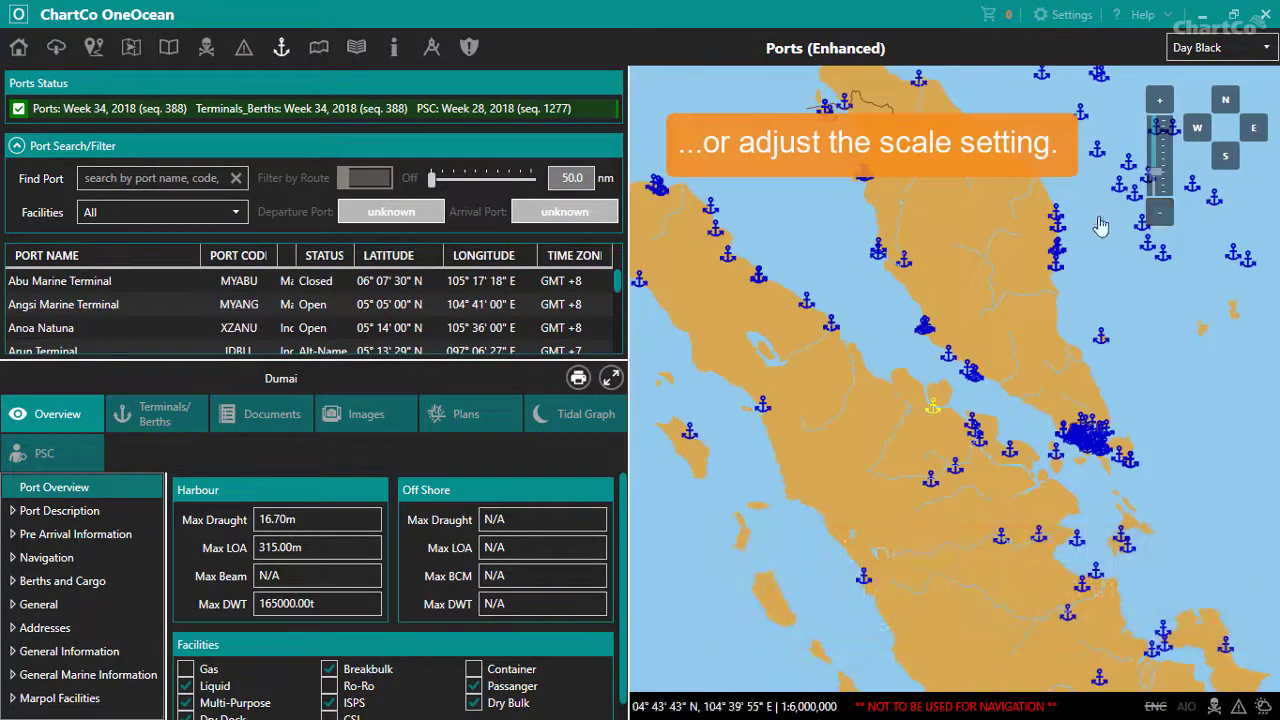
pyautogui.click(1159, 100)
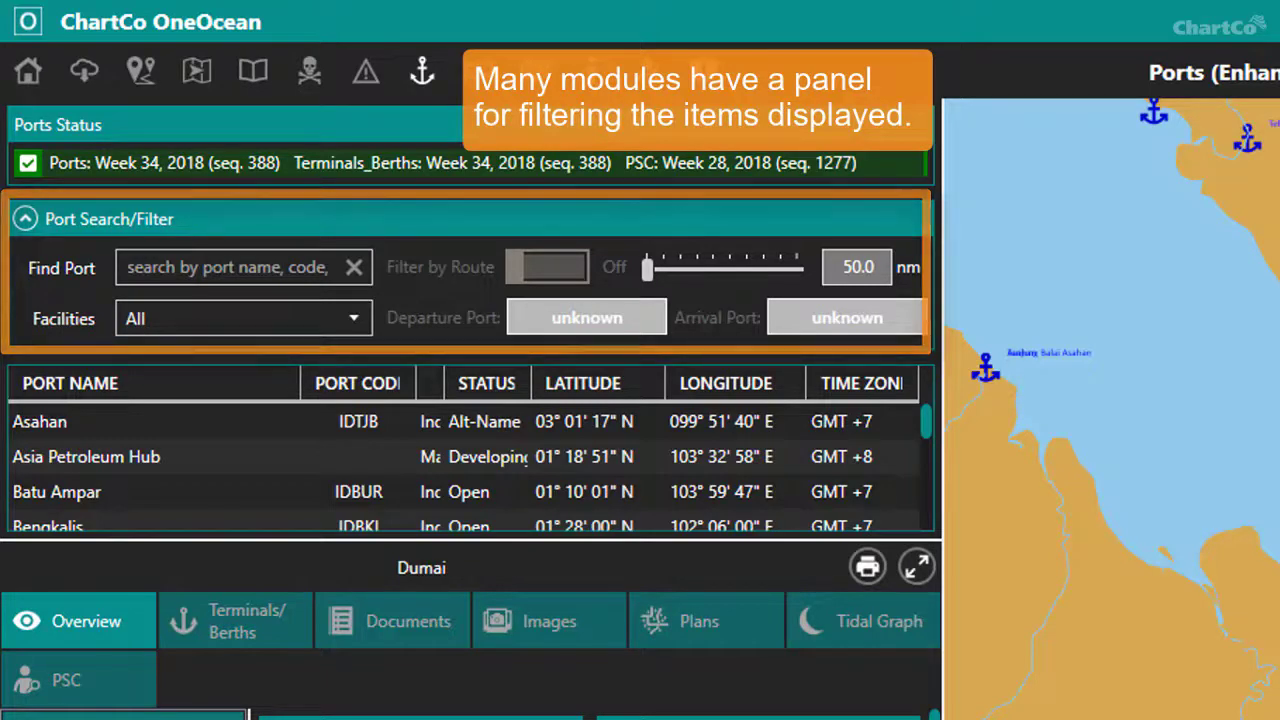
# - Search Find Port for 'klang', then clear the search to restore the full list
pyautogui.click(195, 265)
pyautogui.write('klang')
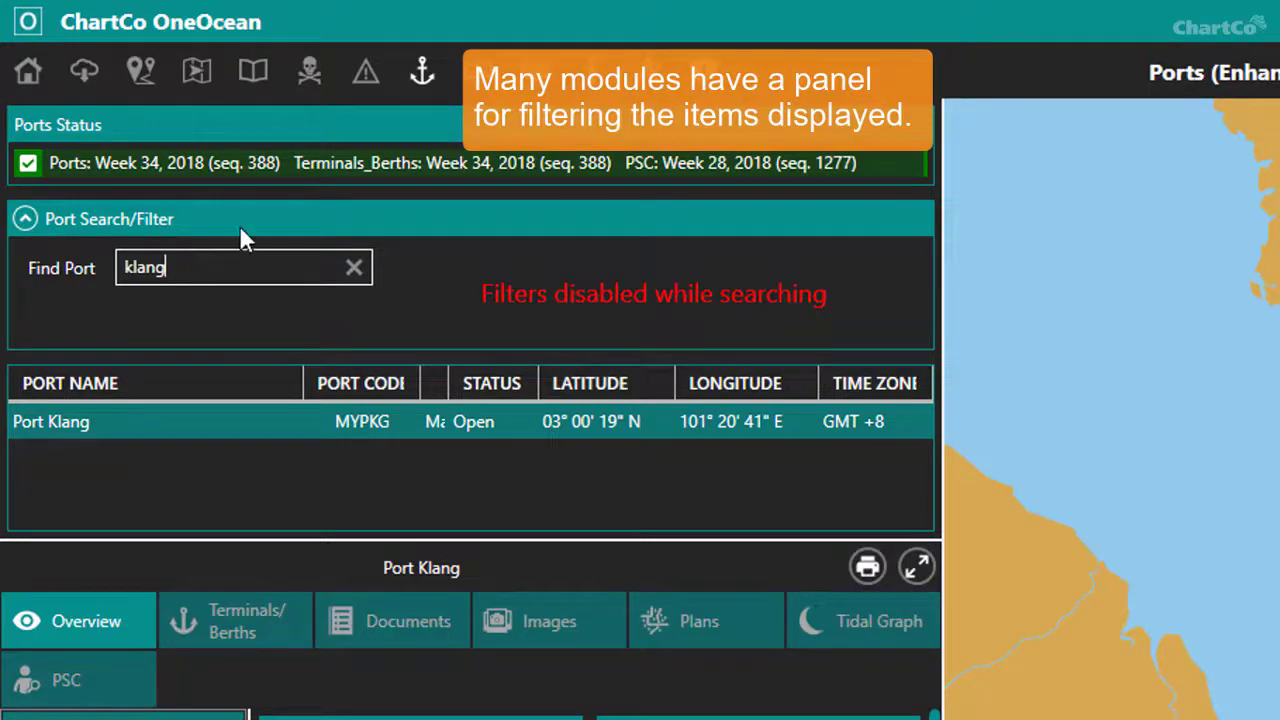
pyautogui.click(355, 267)
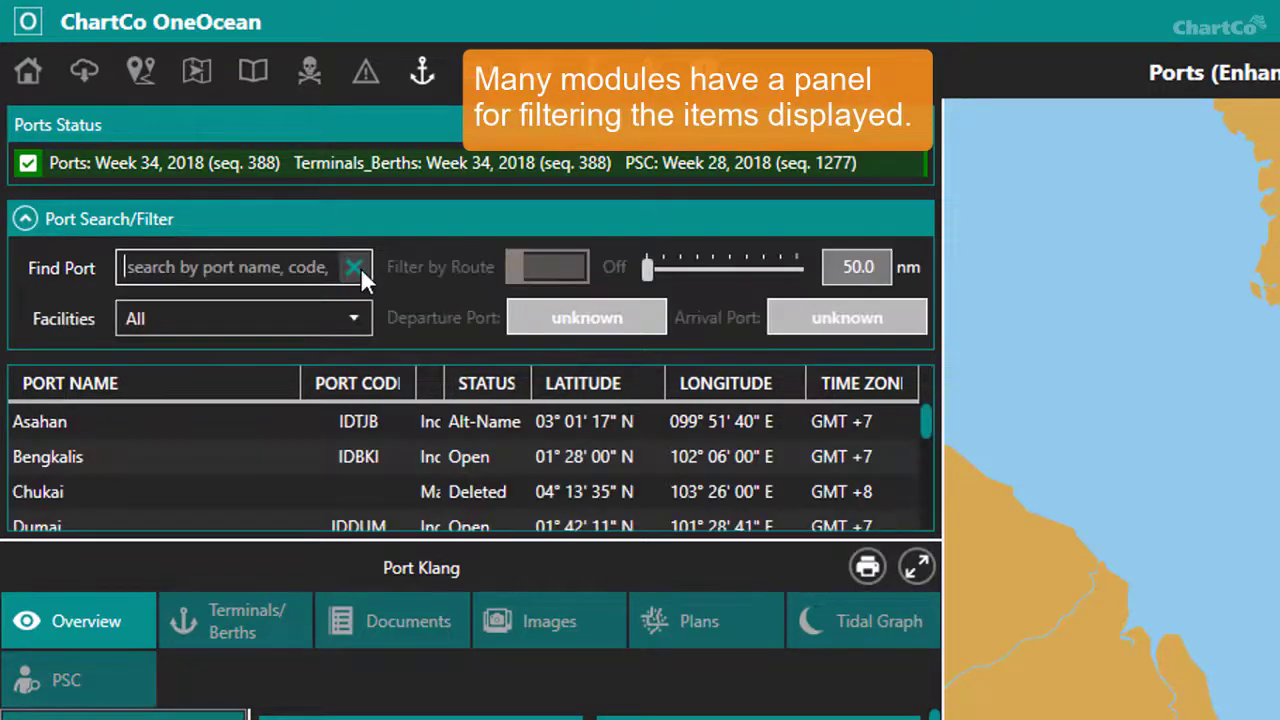
# - Filter ports to Dry Dock facilities, then select Dumai in the list and Port Klang on the map
pyautogui.click(350, 318)
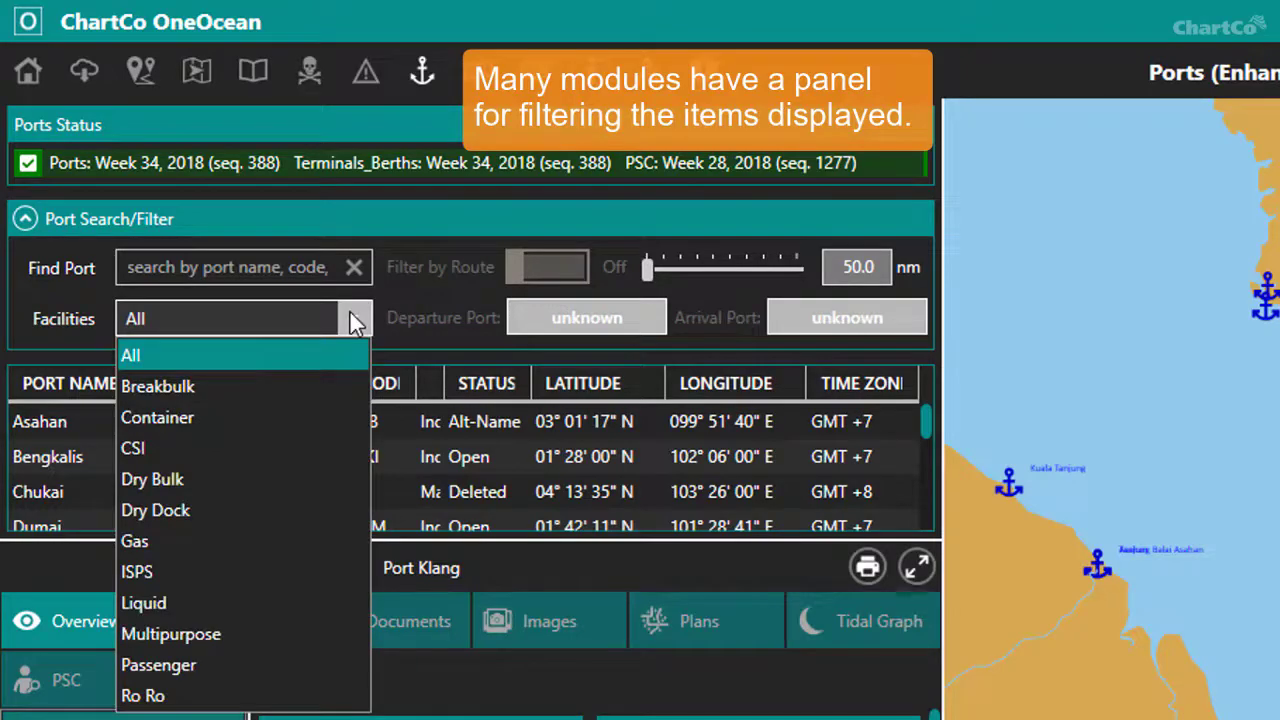
pyautogui.click(229, 510)
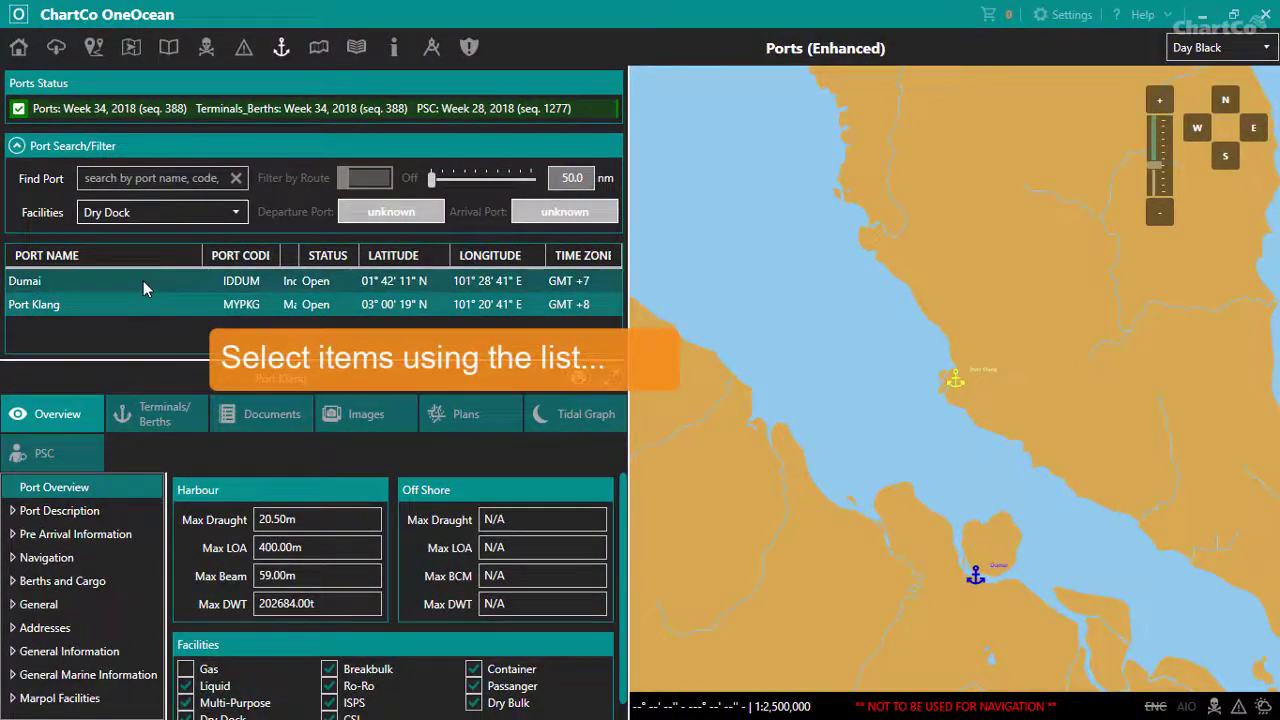
pyautogui.click(143, 281)
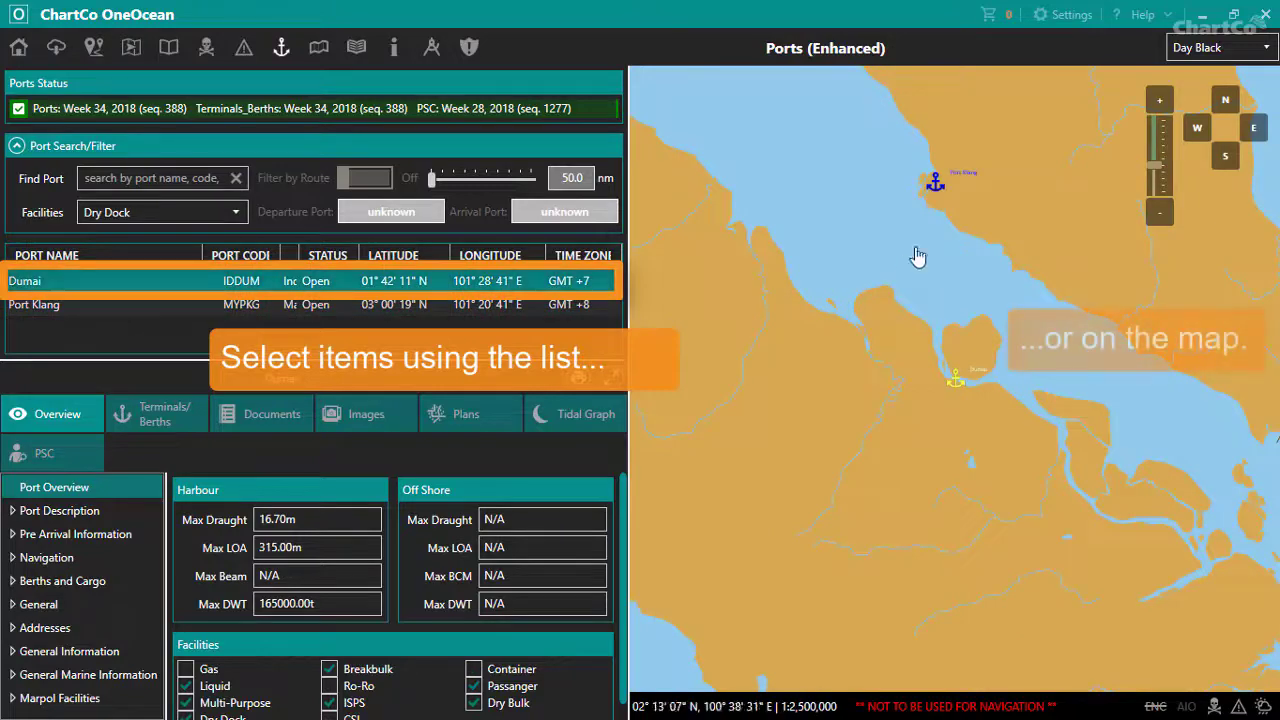
pyautogui.click(933, 189)
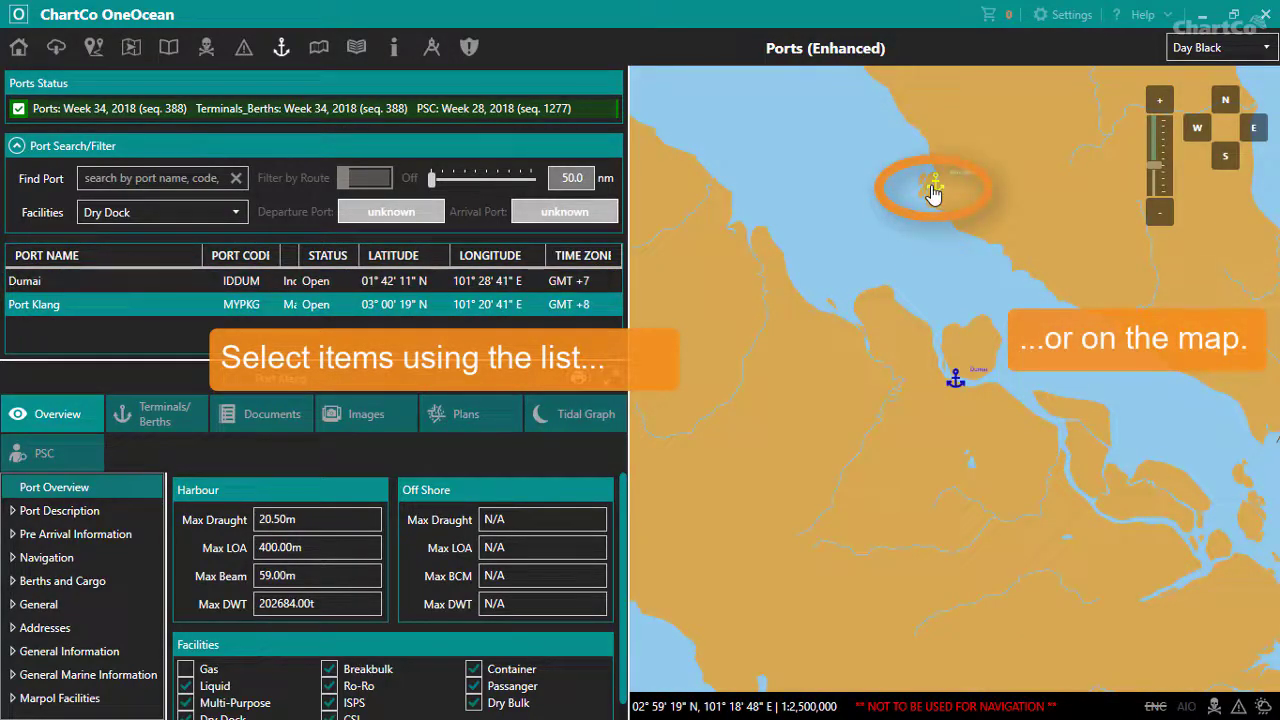
# - Reset the Facilities filter to All and return to the module dashboard
pyautogui.click(203, 213)
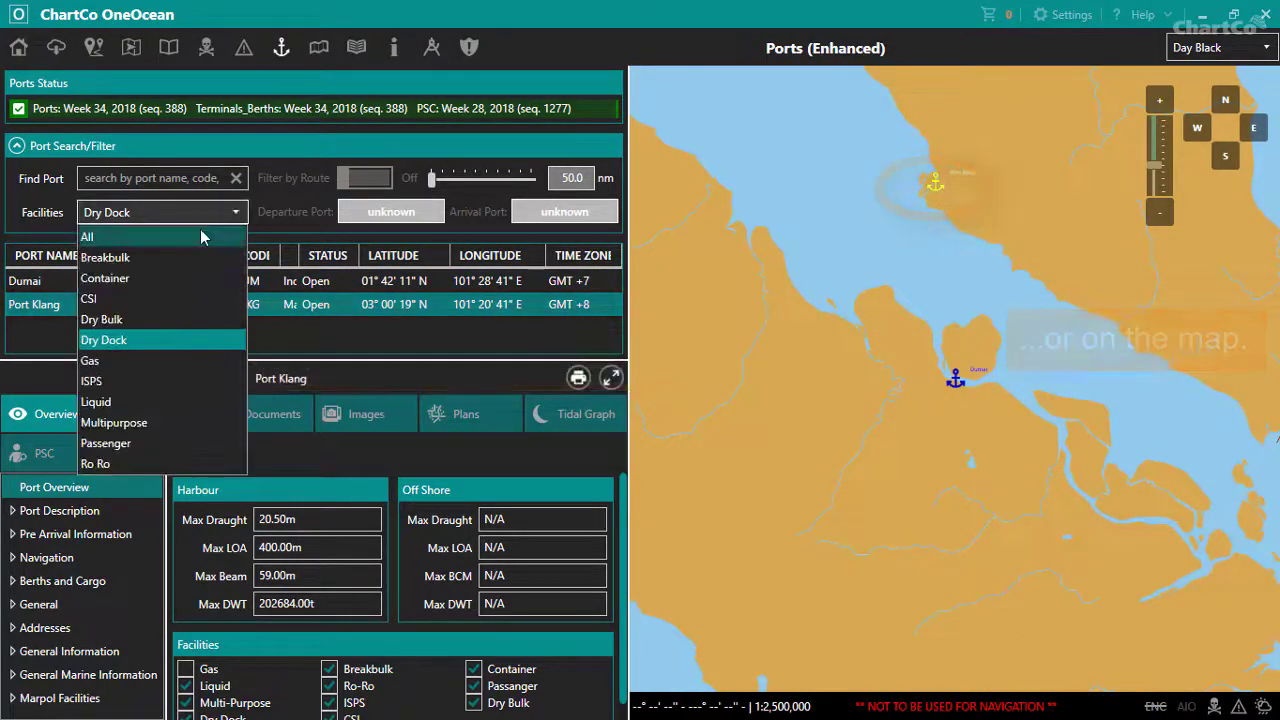
pyautogui.click(201, 237)
pyautogui.click(20, 50)
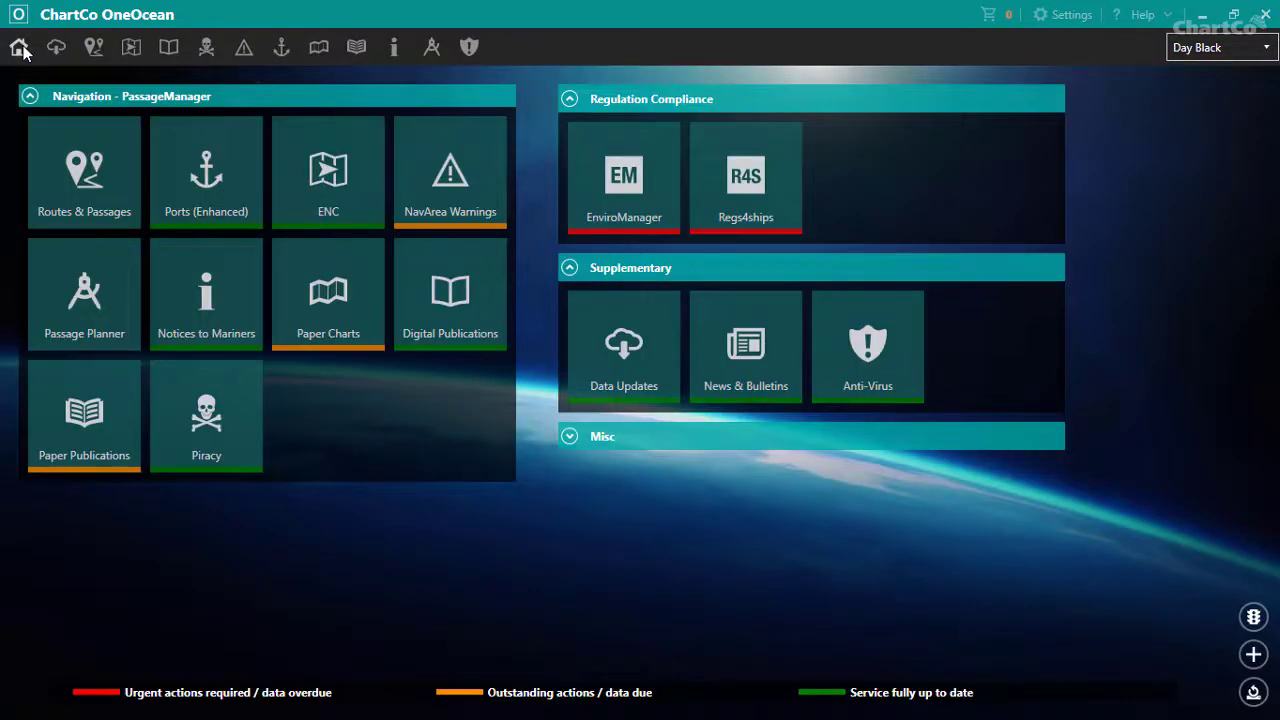
# - Open the ENC module to load the 72-product AVCS outfit over the chart
pyautogui.click(292, 123)
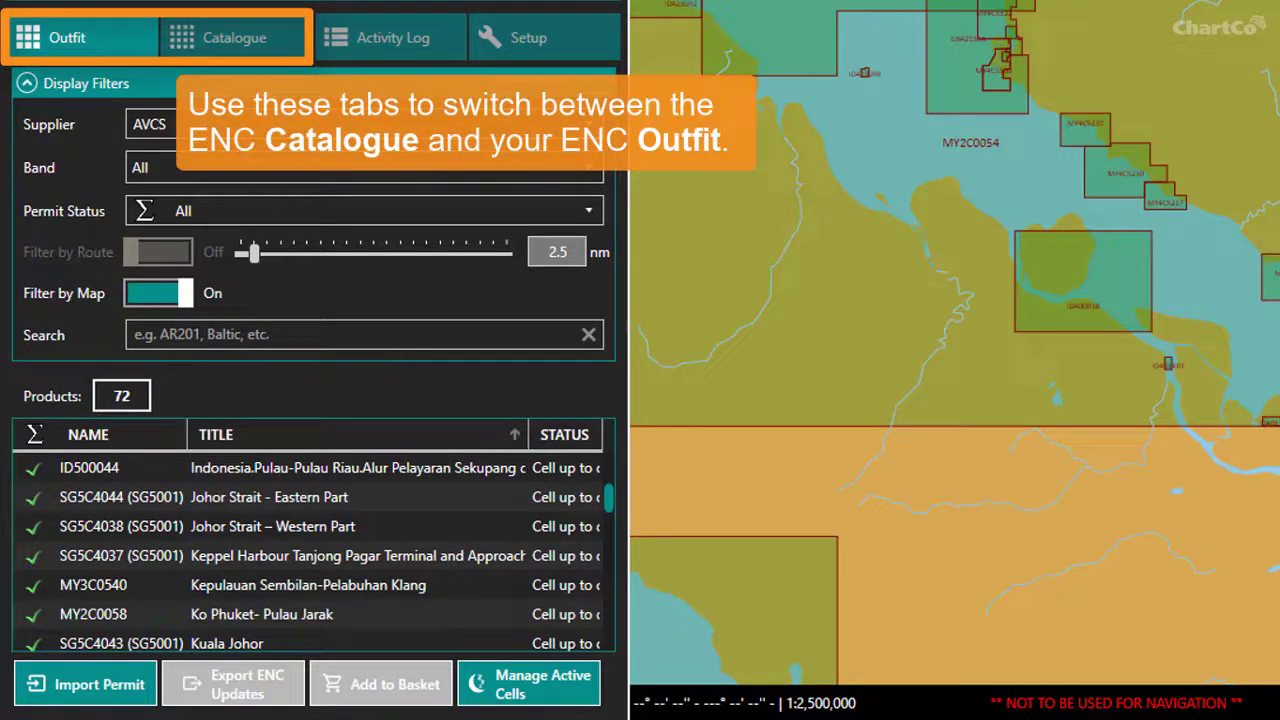
# - Glance at the ENC Catalogue, then in the Outfit select cell MY2C0058, Ko Phuket - Pulau Jarak
pyautogui.click(228, 37)
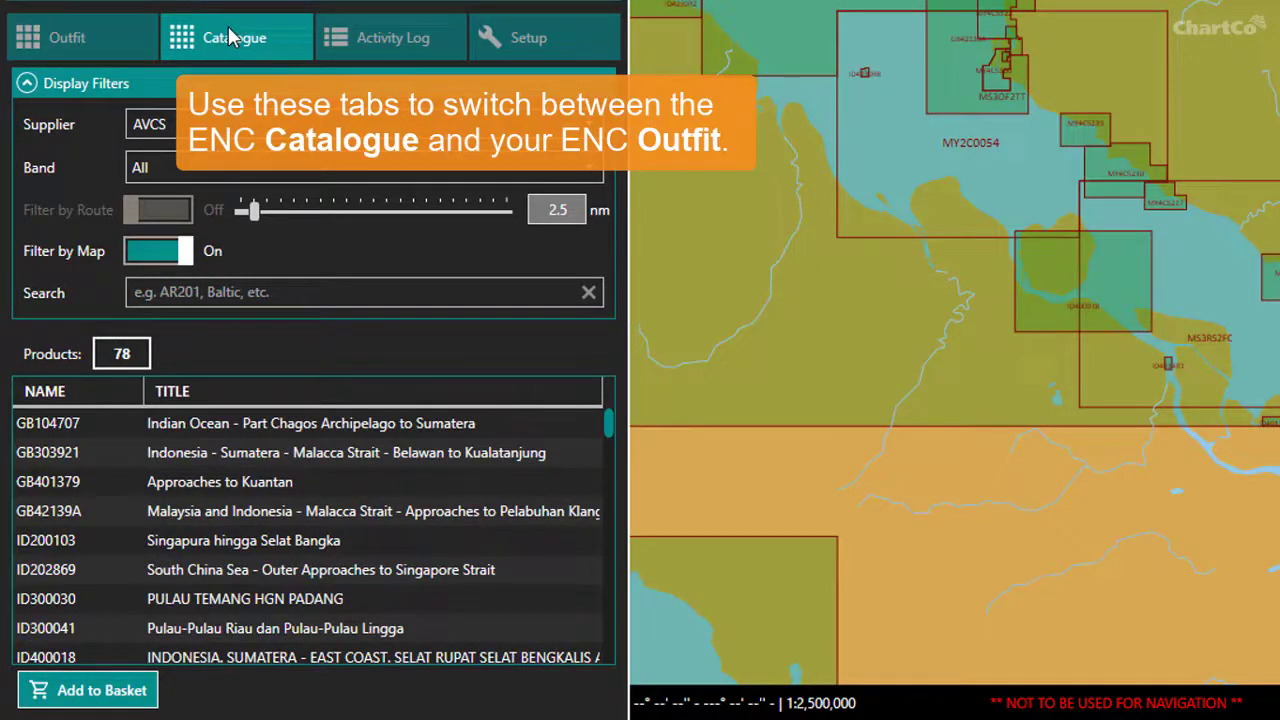
pyautogui.click(119, 35)
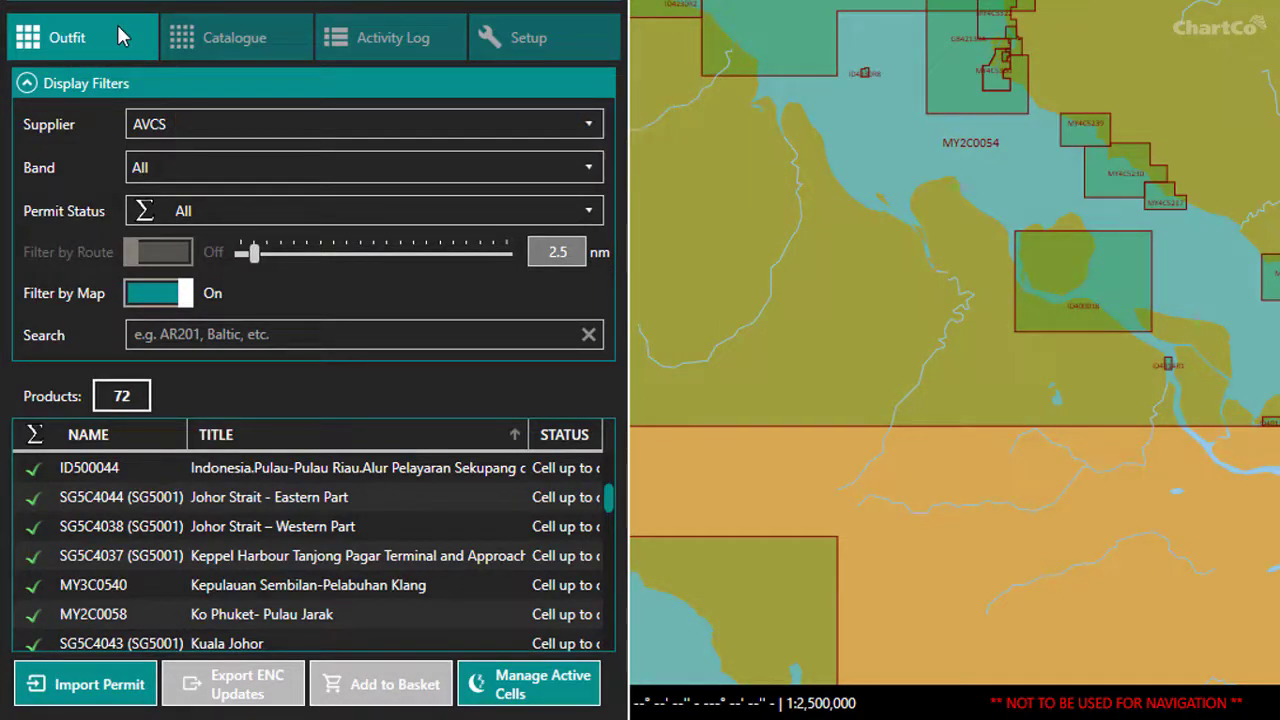
pyautogui.click(228, 617)
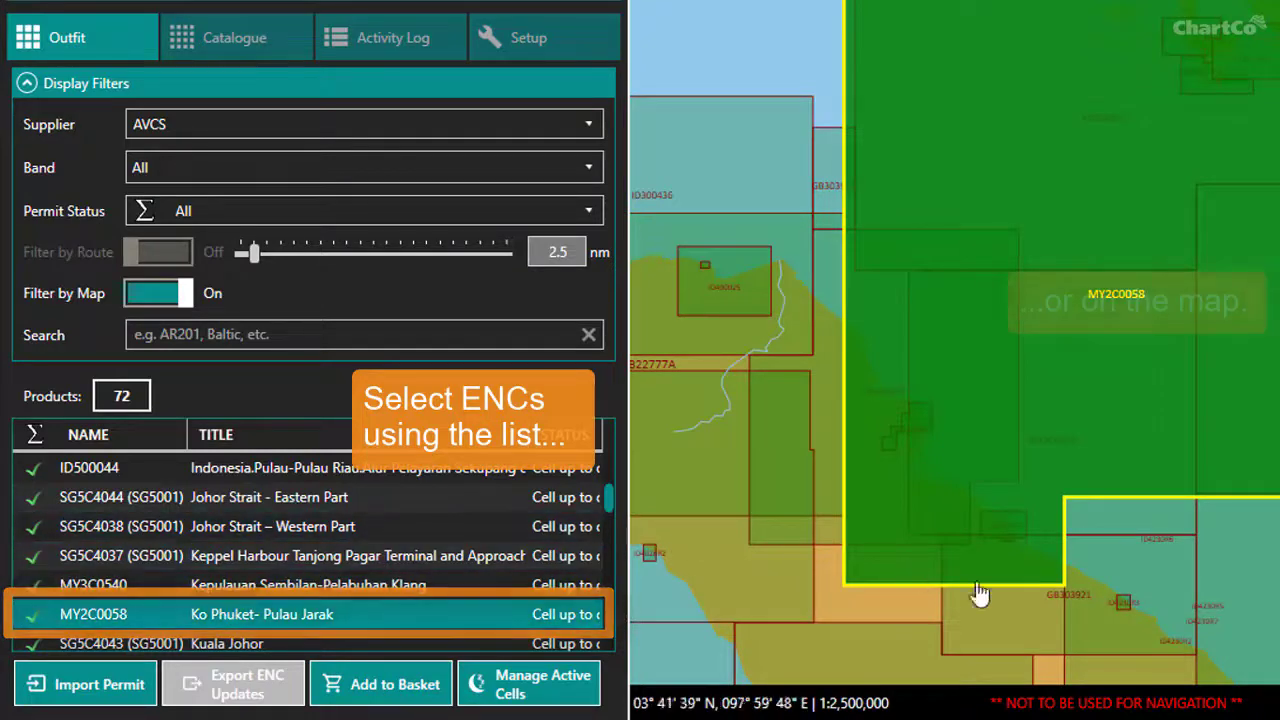
# - Select GB303921 on the chart, then ID4230R8, a Shift range, and GB303921 alone in the list
pyautogui.click(1000, 614)
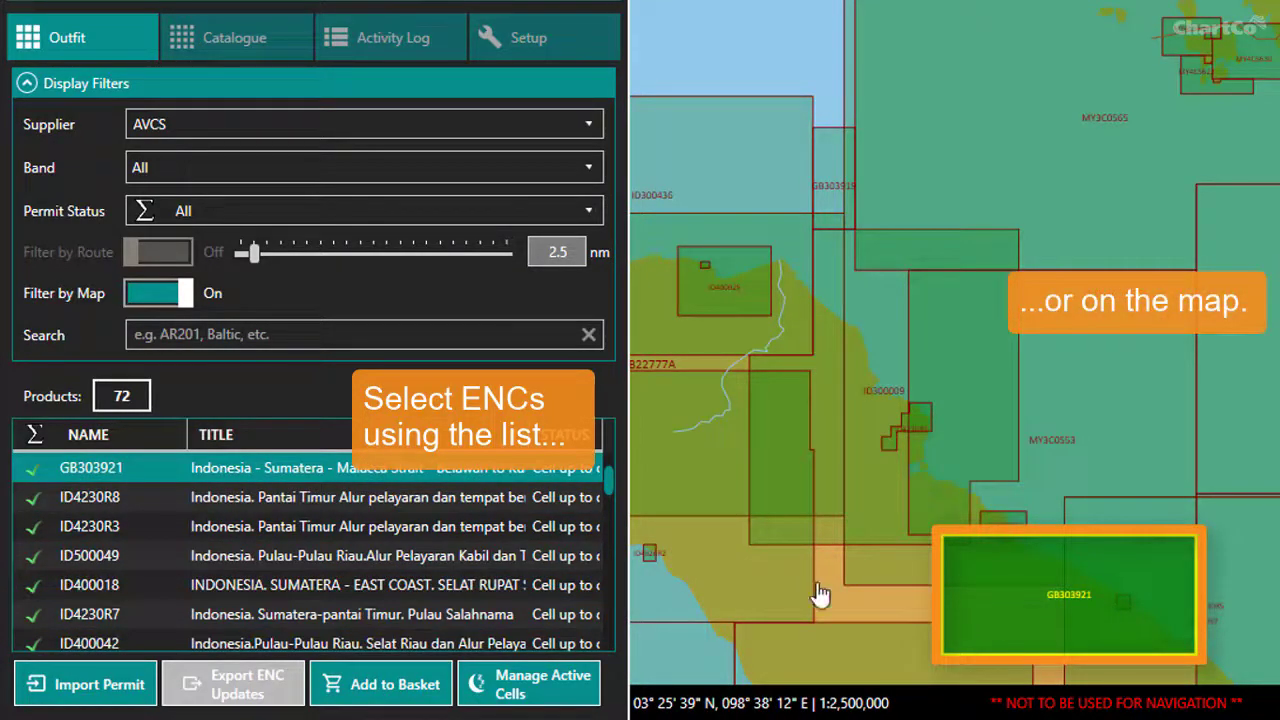
pyautogui.click(395, 497)
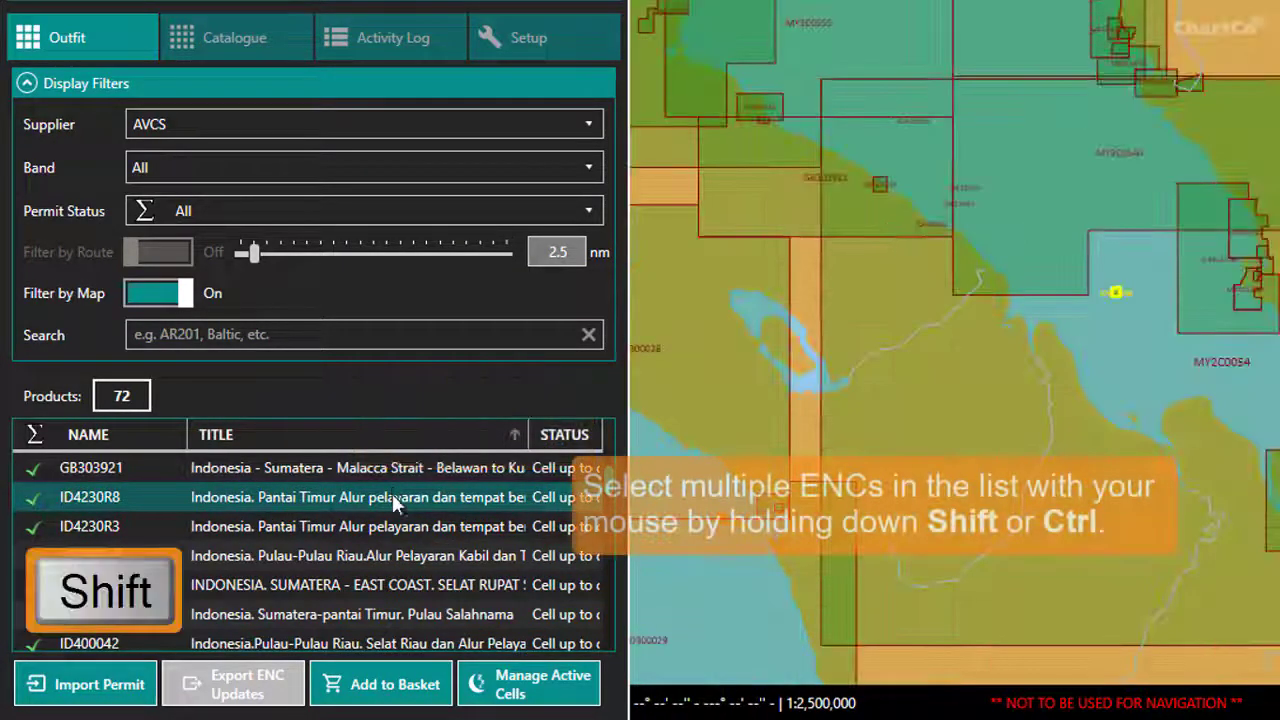
pyautogui.keyDown('shift'); pyautogui.click(392, 585); pyautogui.keyUp('shift')
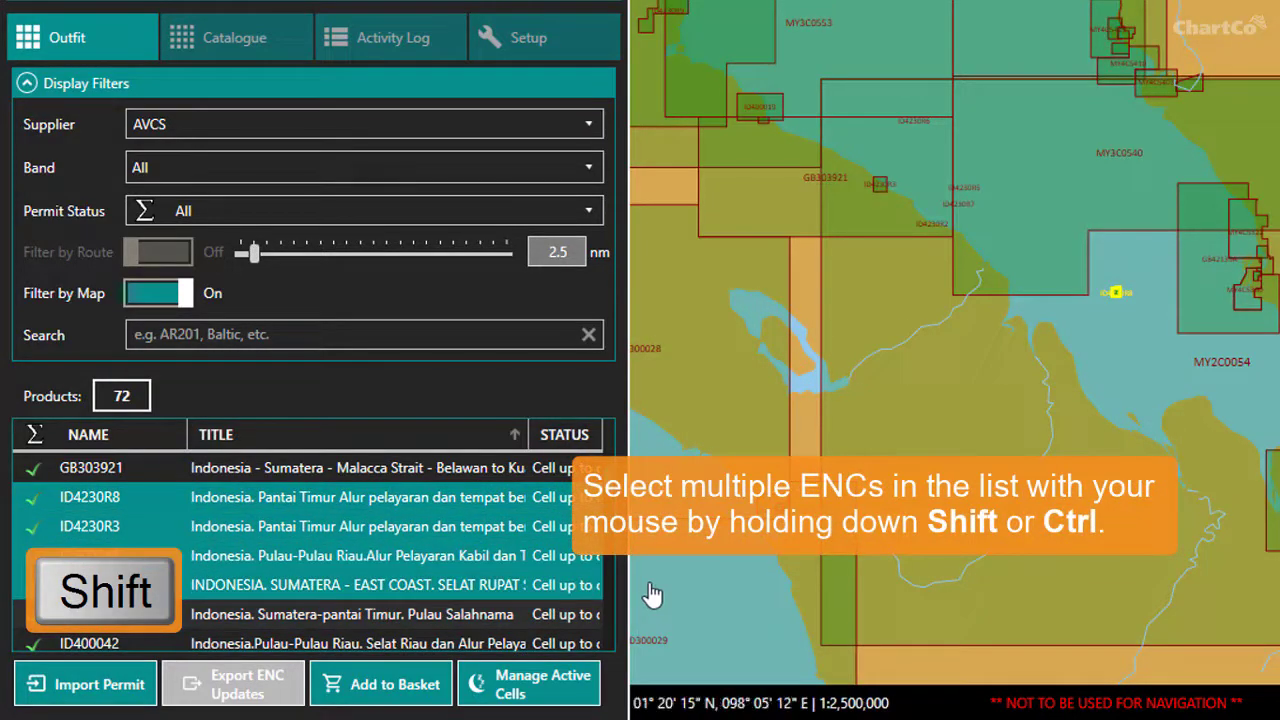
pyautogui.keyDown('ctrl'); pyautogui.click(461, 472); pyautogui.keyUp('ctrl')
pyautogui.click(461, 472)
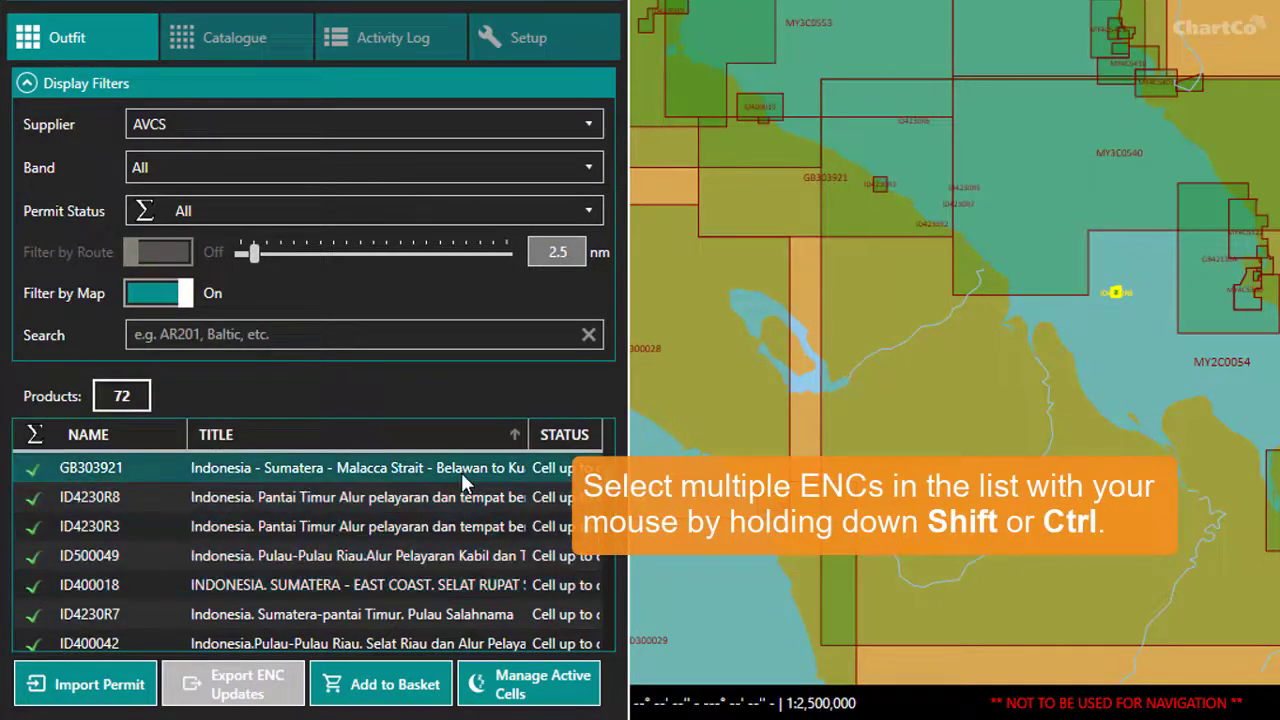
# - Ctrl-add ID4230R3, ID500049 and ID4230R7, select all, then centre the map on ID500049 alone
pyautogui.keyDown('ctrl'); pyautogui.click(445, 526); pyautogui.keyUp('ctrl')
pyautogui.keyDown('ctrl'); pyautogui.click(456, 555); pyautogui.keyUp('ctrl')
pyautogui.keyDown('ctrl'); pyautogui.click(455, 609); pyautogui.keyUp('ctrl')
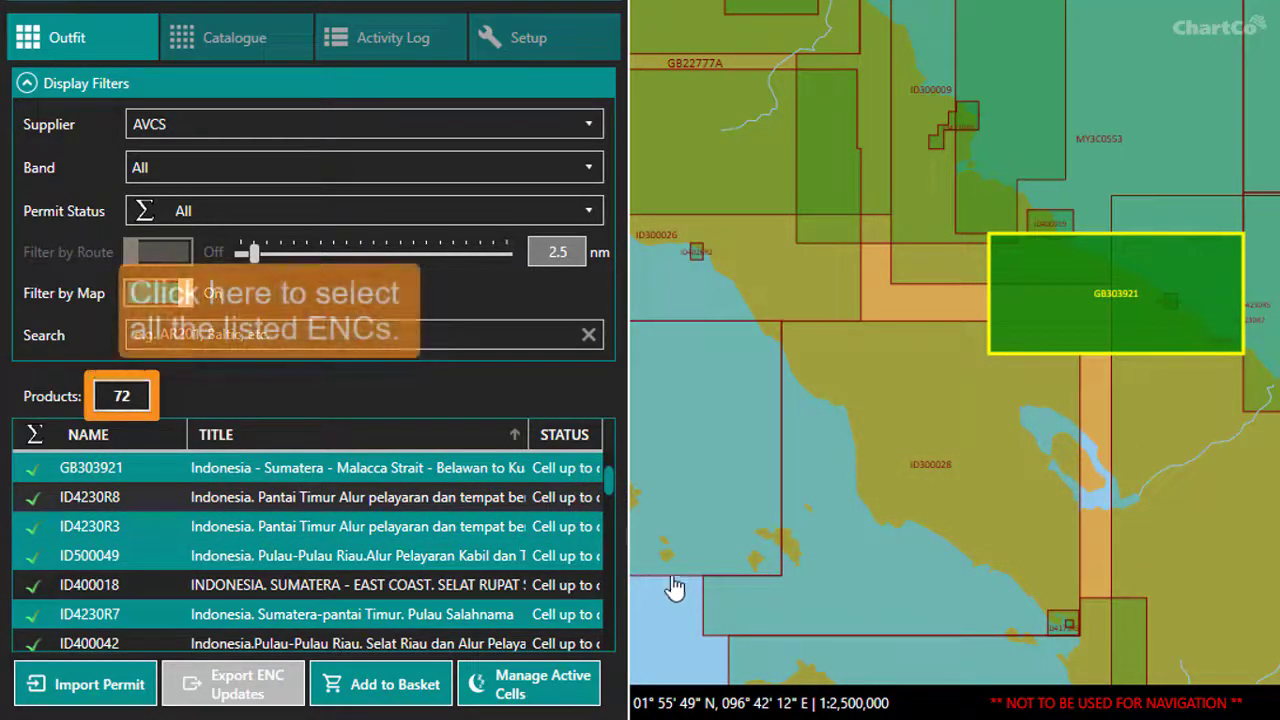
pyautogui.click(122, 396)
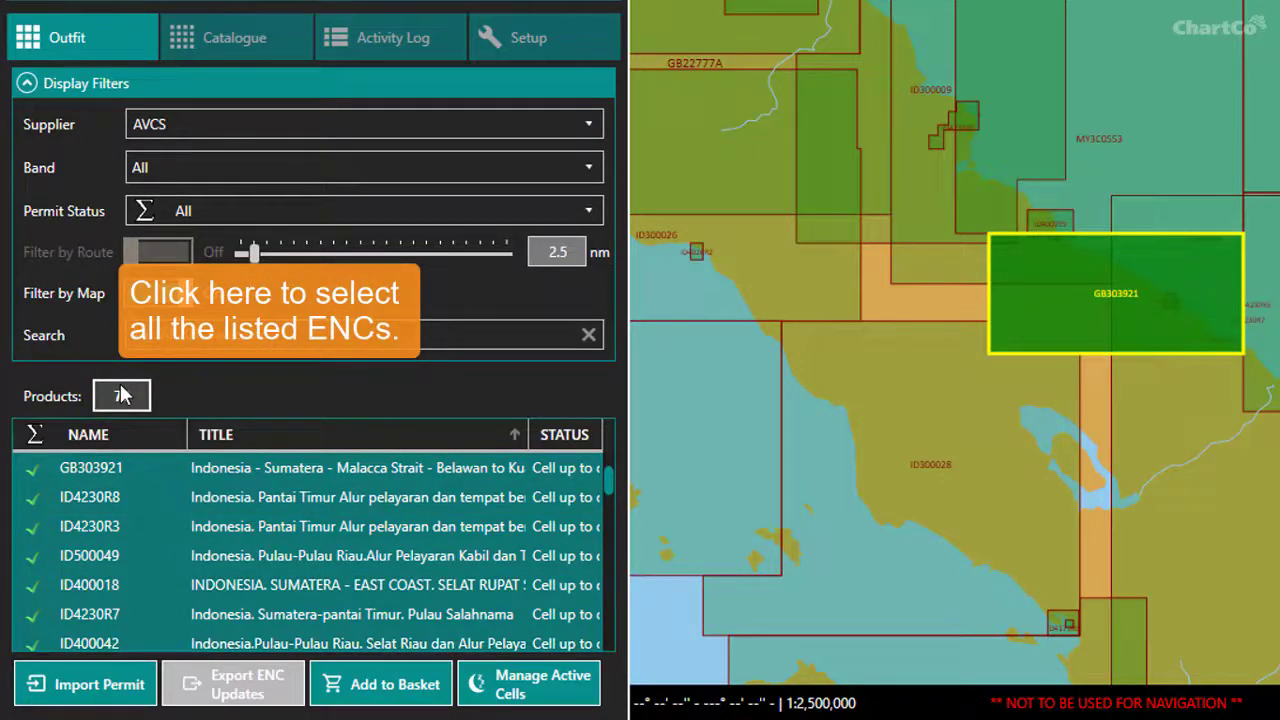
pyautogui.click(246, 500)
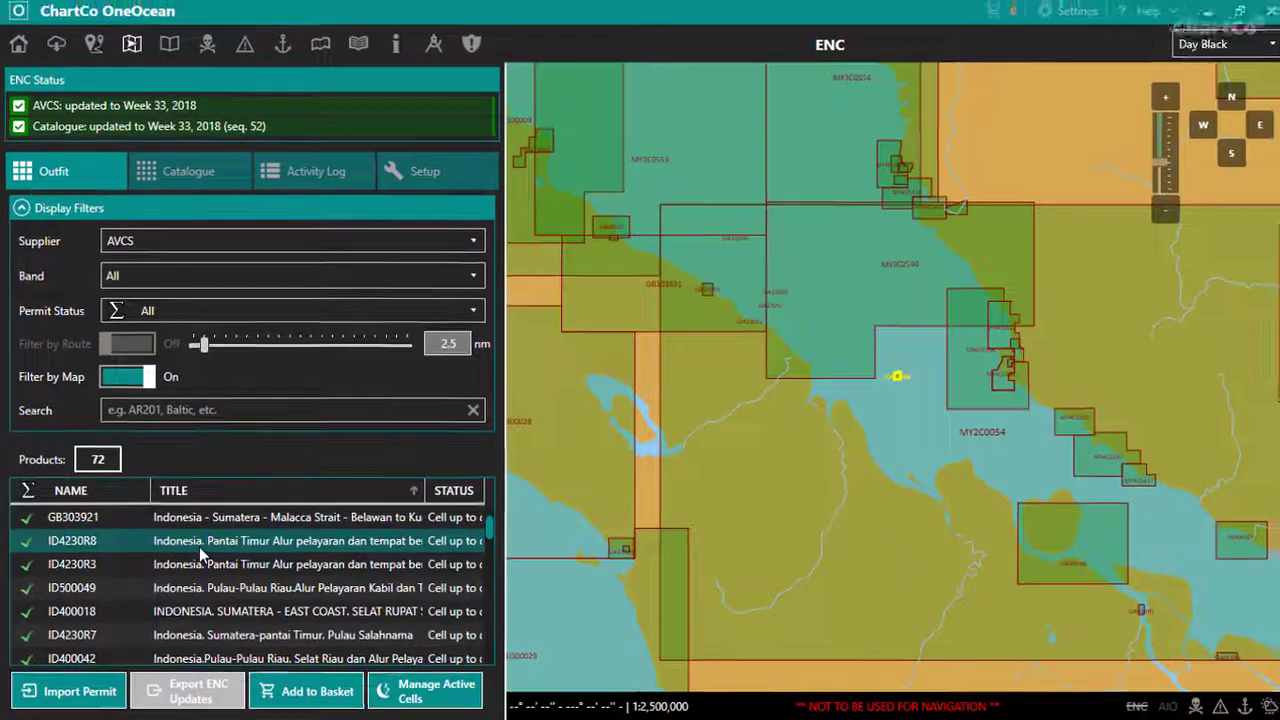
pyautogui.click(401, 576)
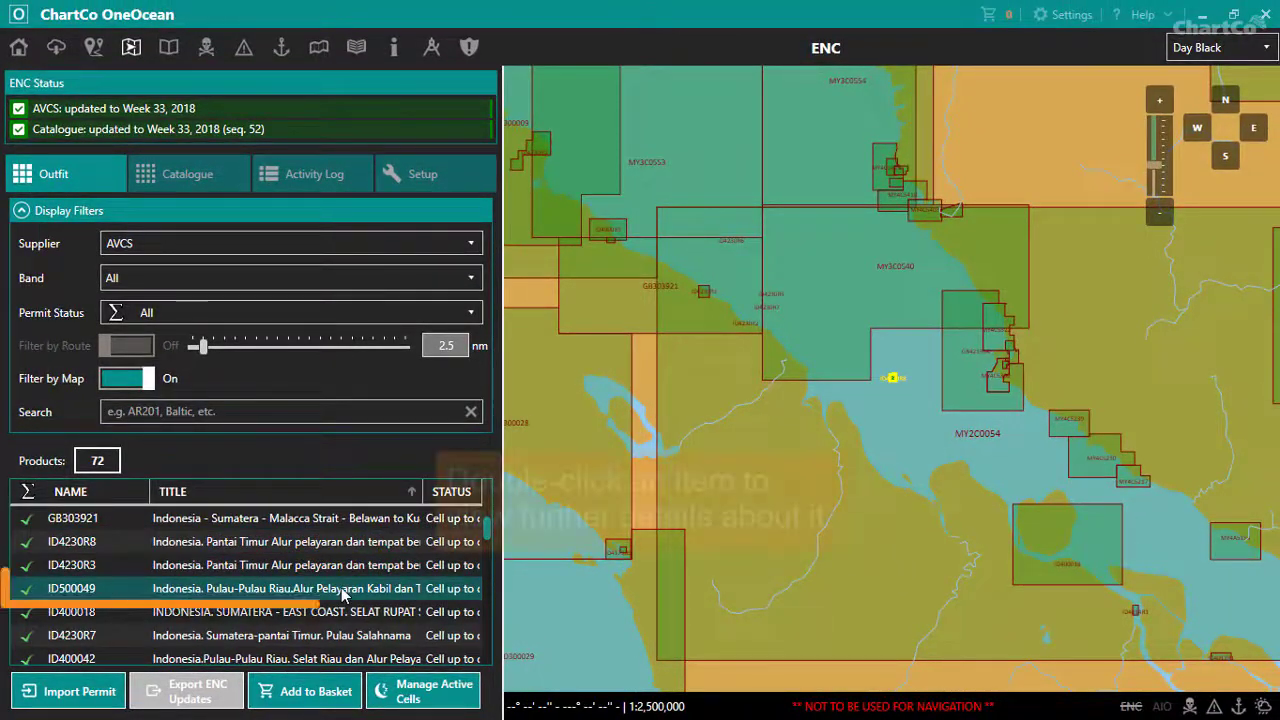
# - Open the Feature Details of cell ID500049, then close the panel
pyautogui.doubleClick(343, 590)
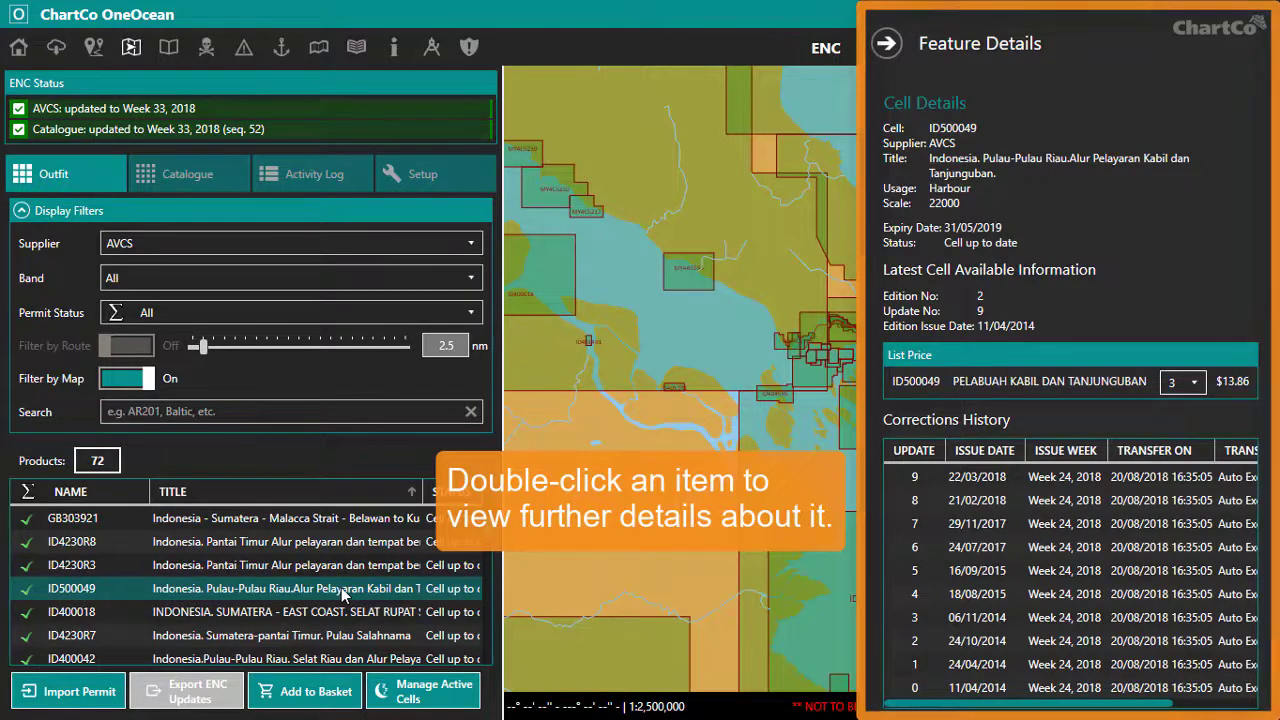
pyautogui.click(886, 45)
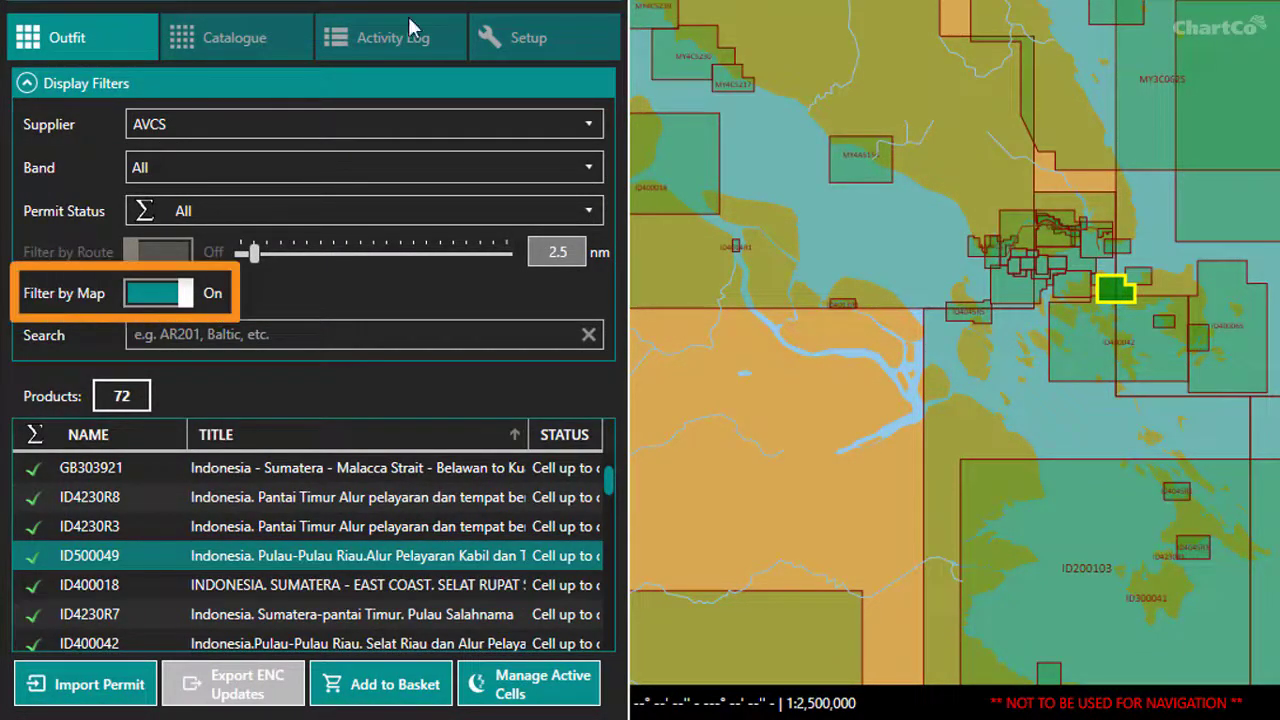
pyautogui.click(180, 293)
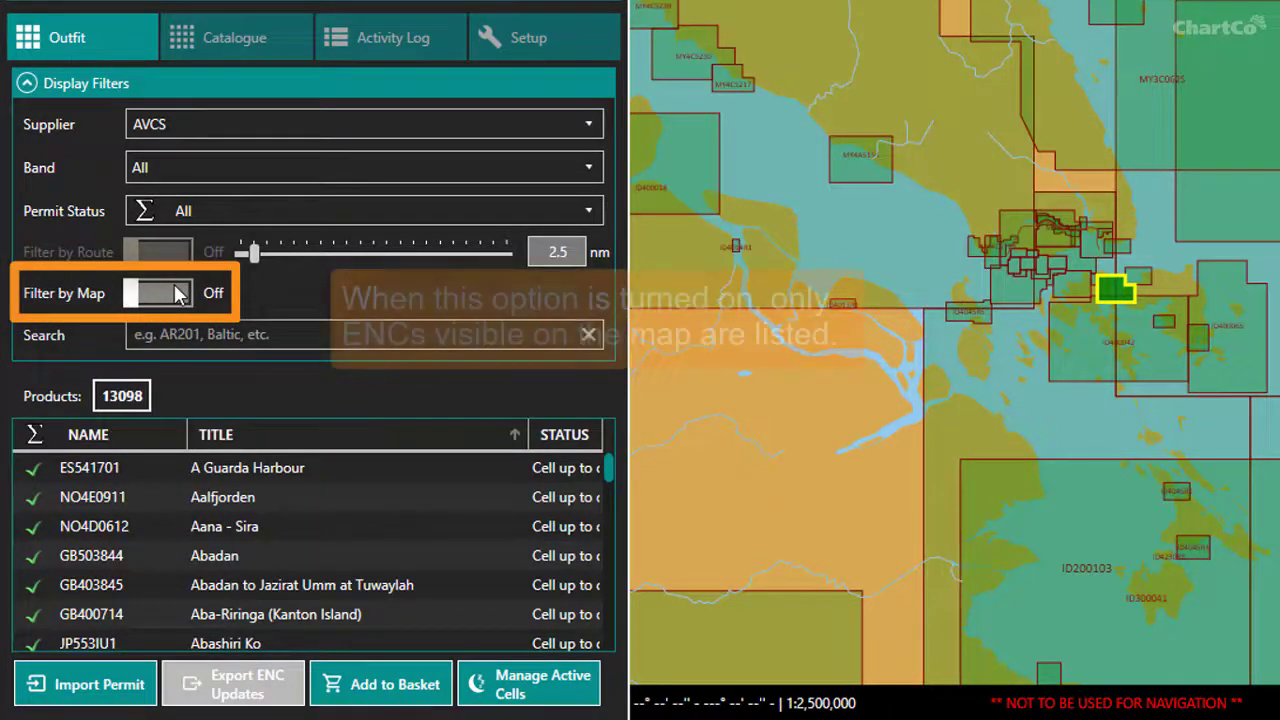
pyautogui.click(178, 292)
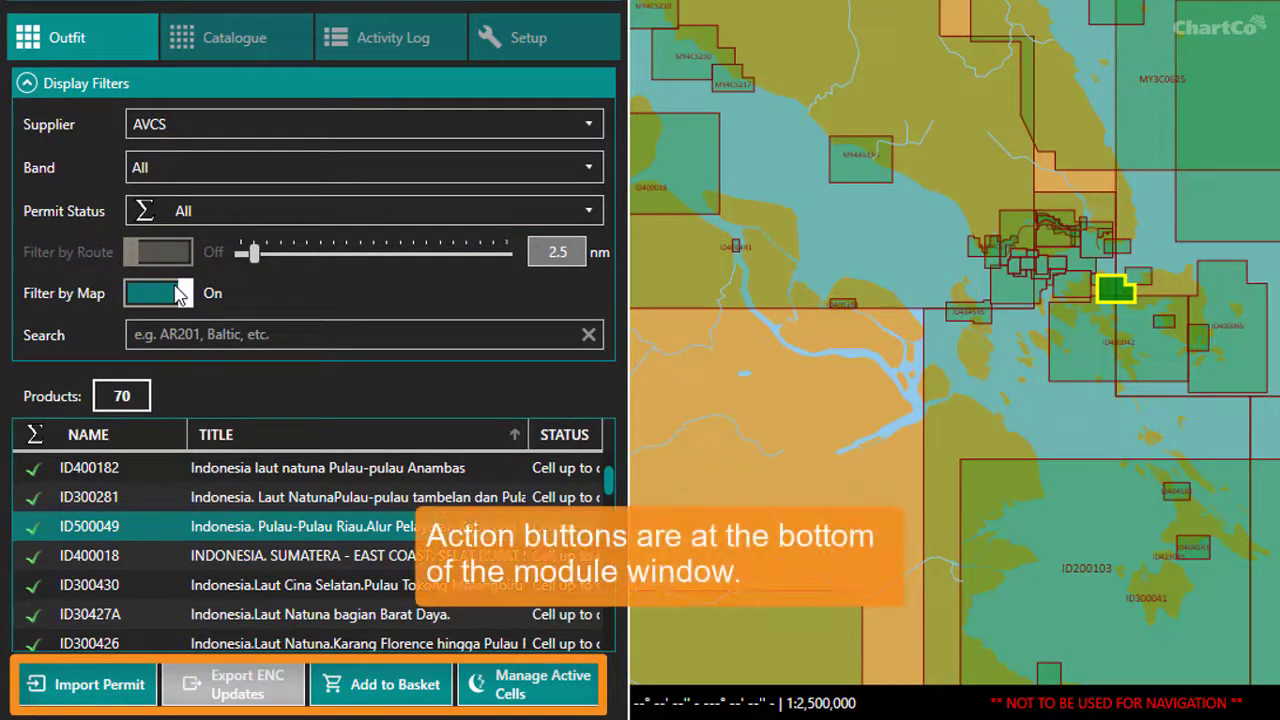
# - Search the Catalogue for 'mala' and add ENCs MS3IK2EB through MS3RS2FC to the basket
pyautogui.click(245, 43)
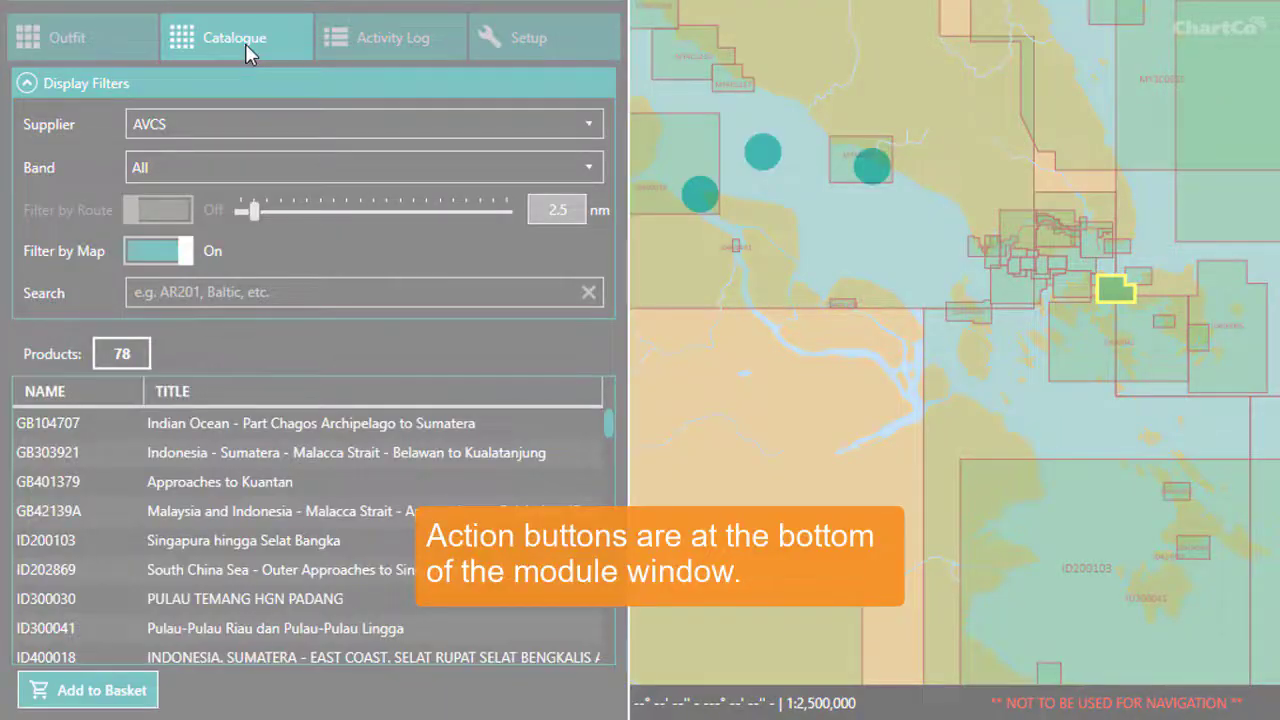
pyautogui.click(152, 291)
pyautogui.write('malacca')
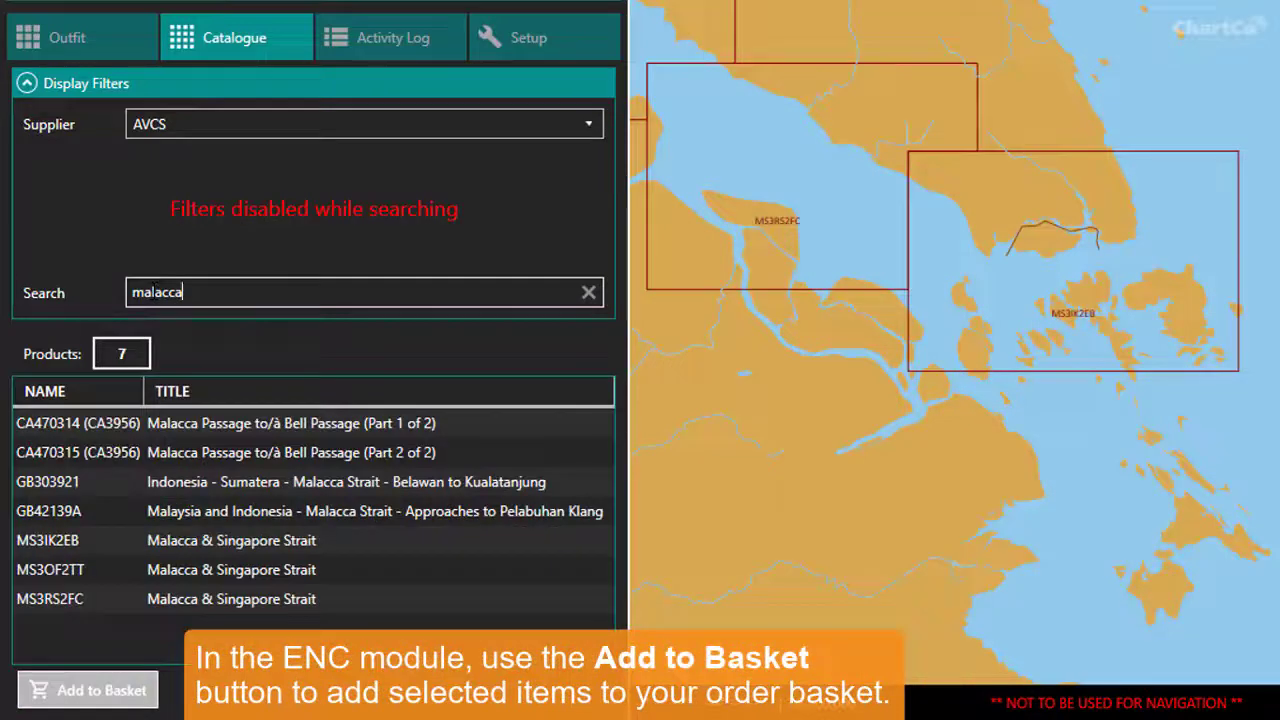
pyautogui.click(157, 540)
pyautogui.keyDown('shift'); pyautogui.click(157, 598); pyautogui.keyUp('shift')
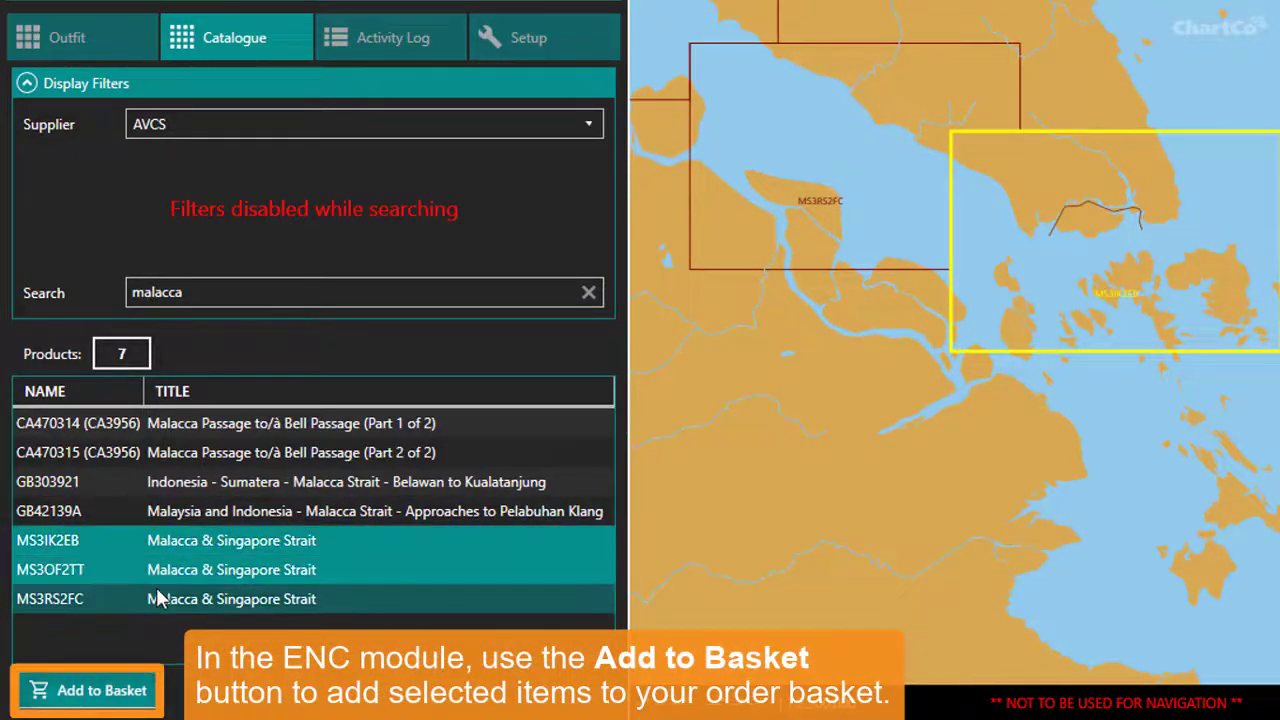
pyautogui.click(104, 688)
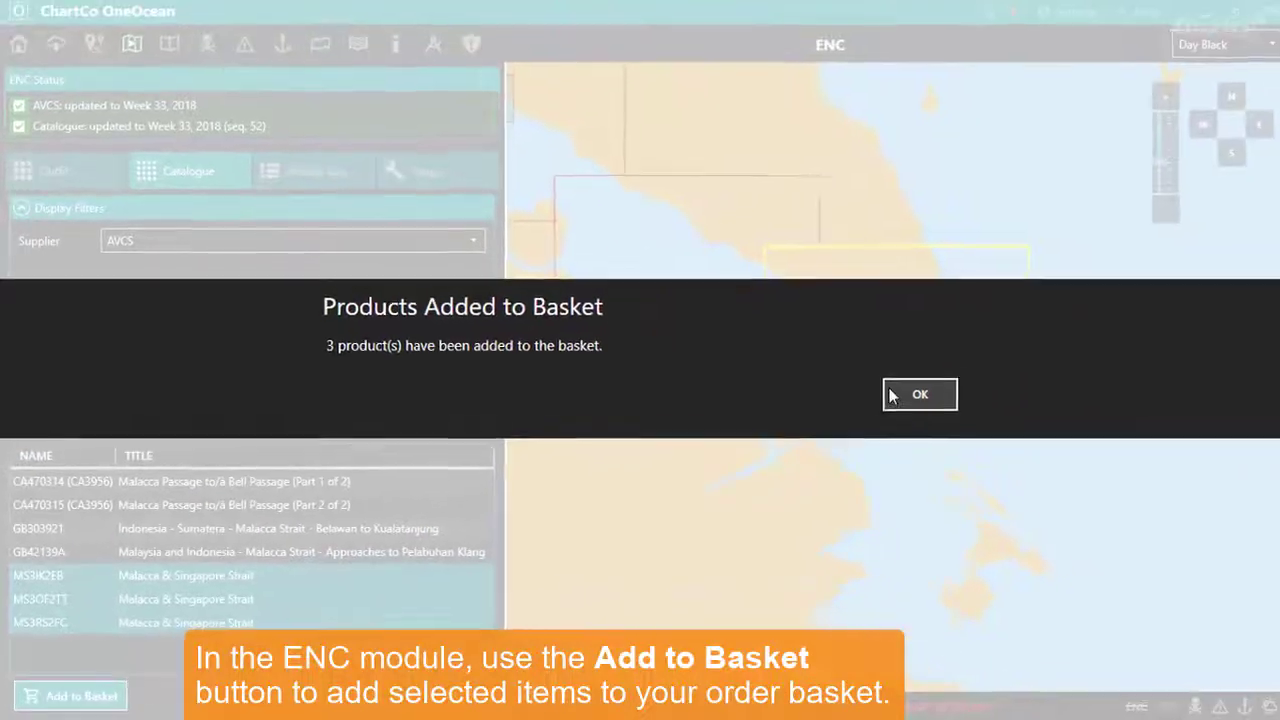
pyautogui.click(893, 395)
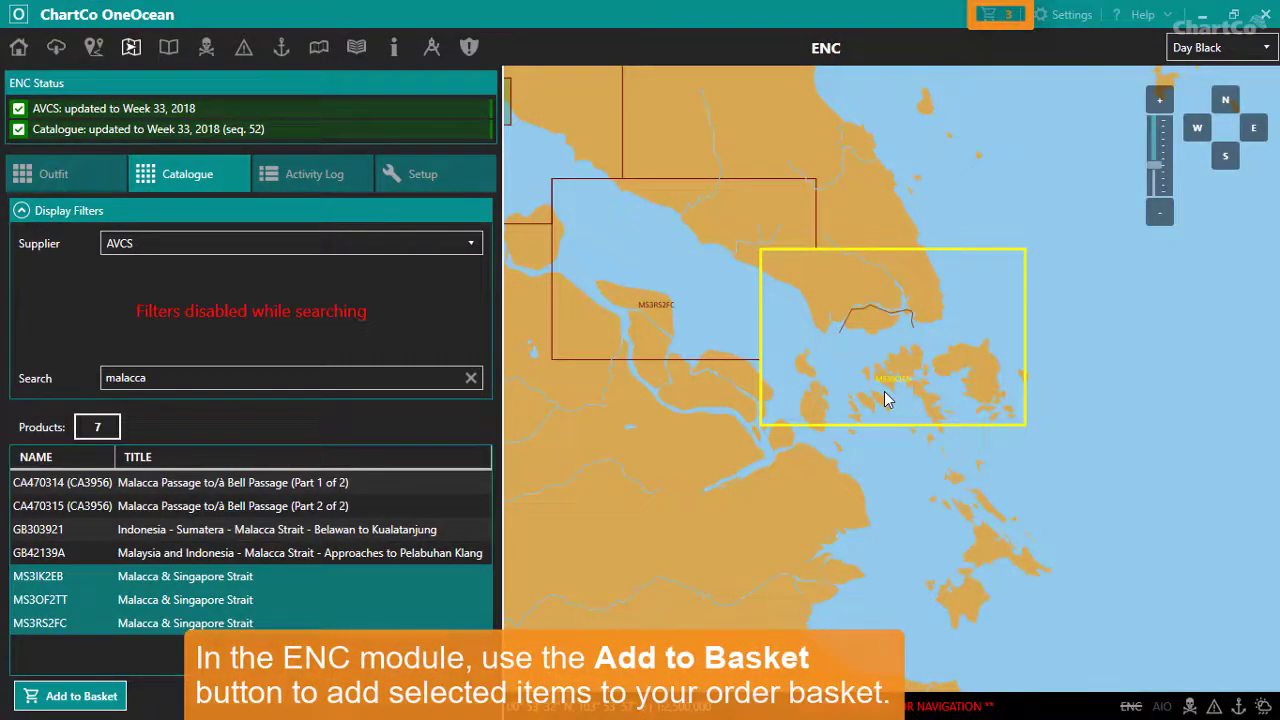
# - Go home and open NavArea Warnings, listing 516 in-force warnings near Singapore
pyautogui.click(19, 48)
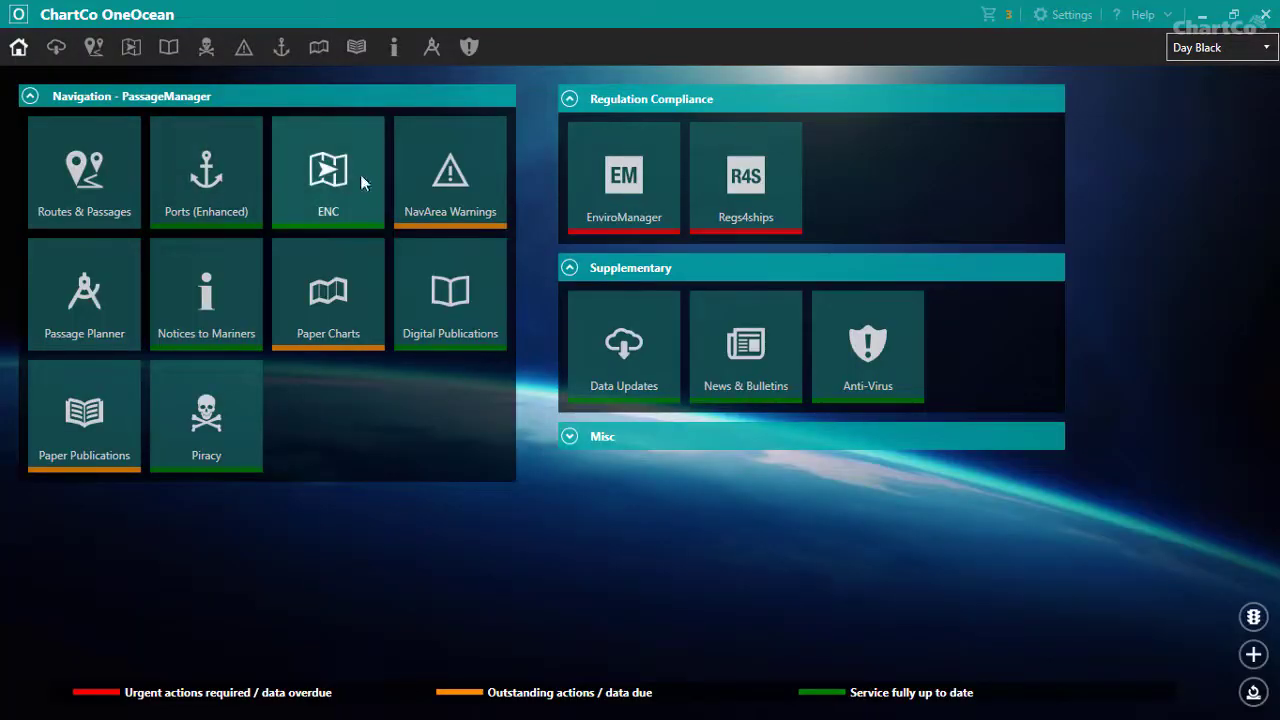
pyautogui.click(403, 151)
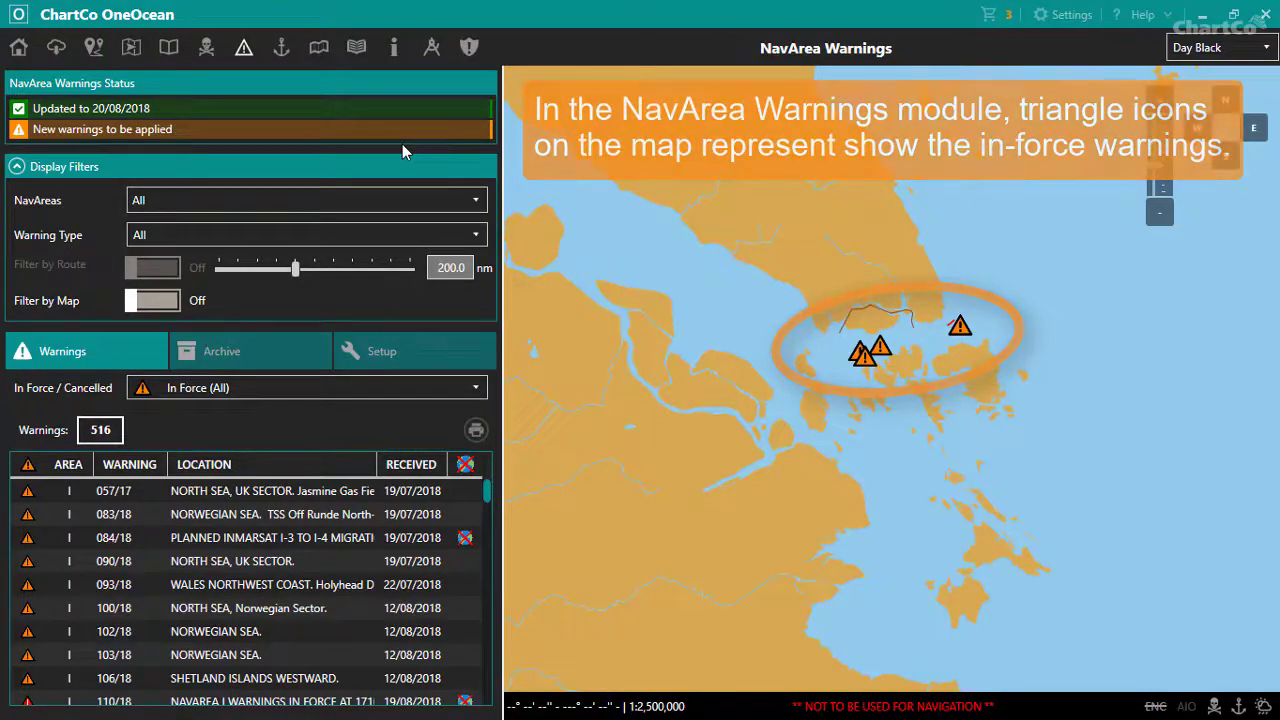
pyautogui.click(282, 52)
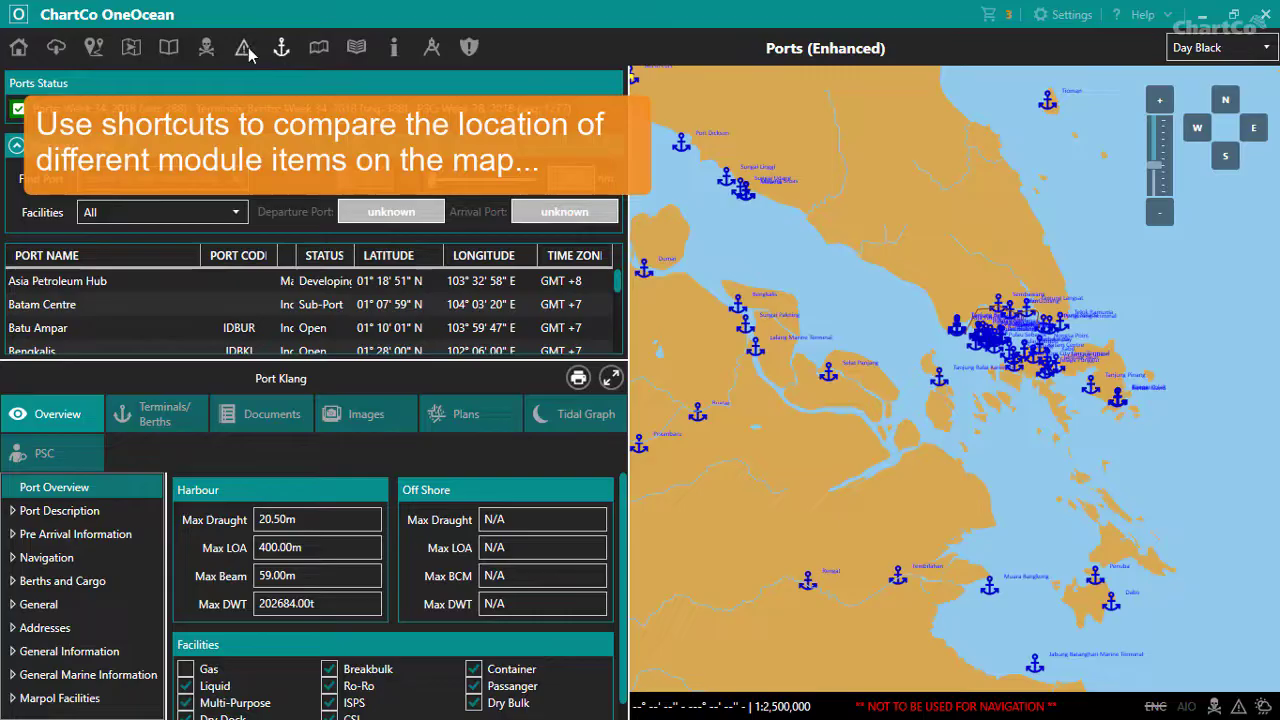
pyautogui.click(245, 49)
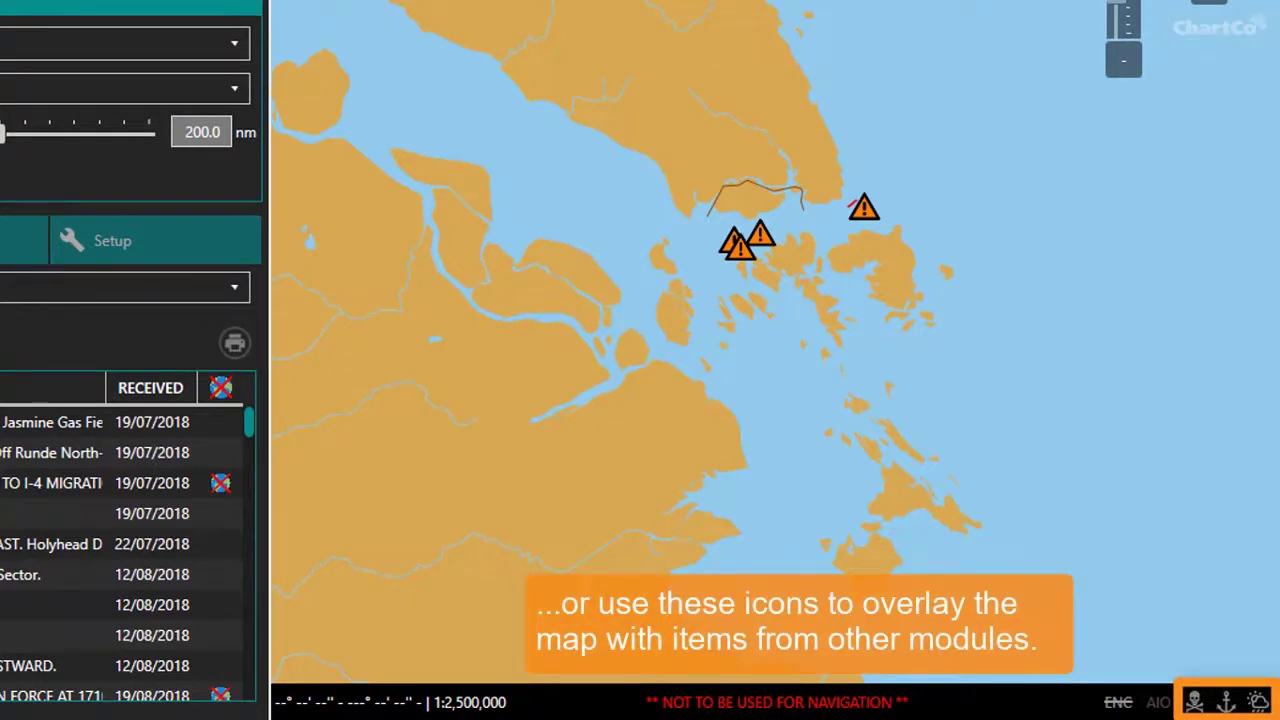
# - Overlay port locations and ENC data on the warnings map, zoomed to 1:125,000
pyautogui.click(1228, 706)
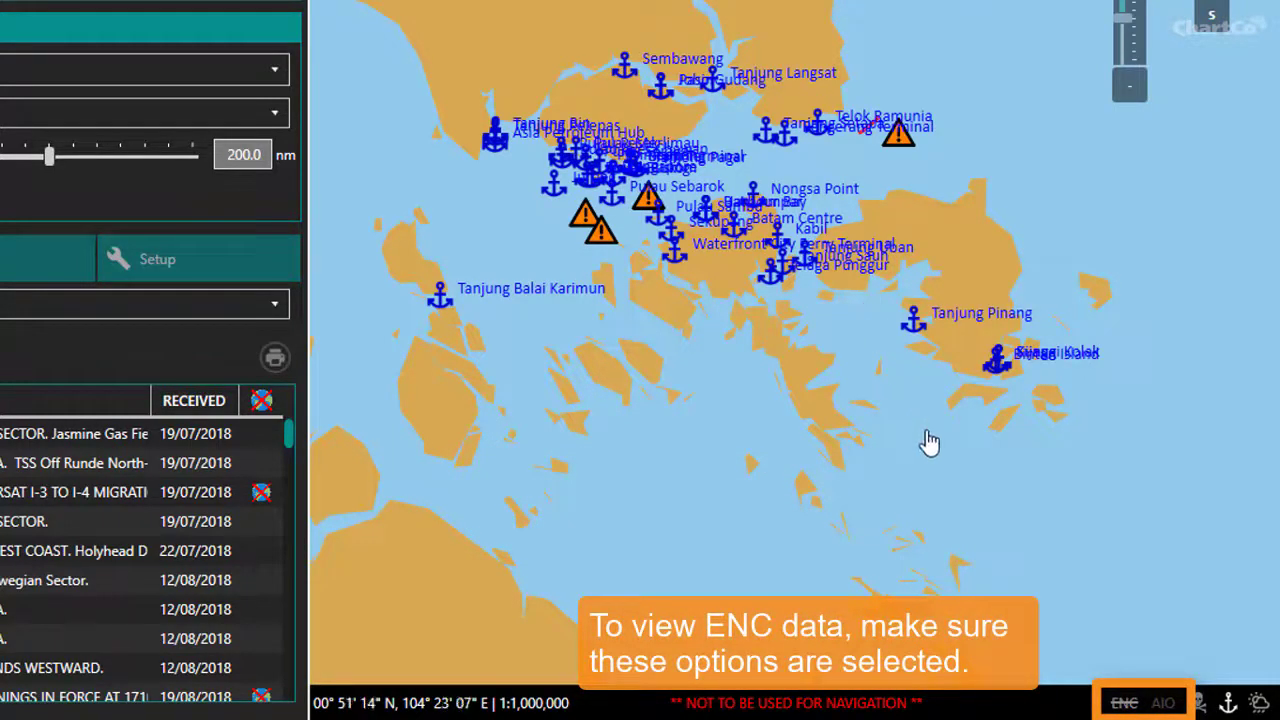
pyautogui.click(1122, 704)
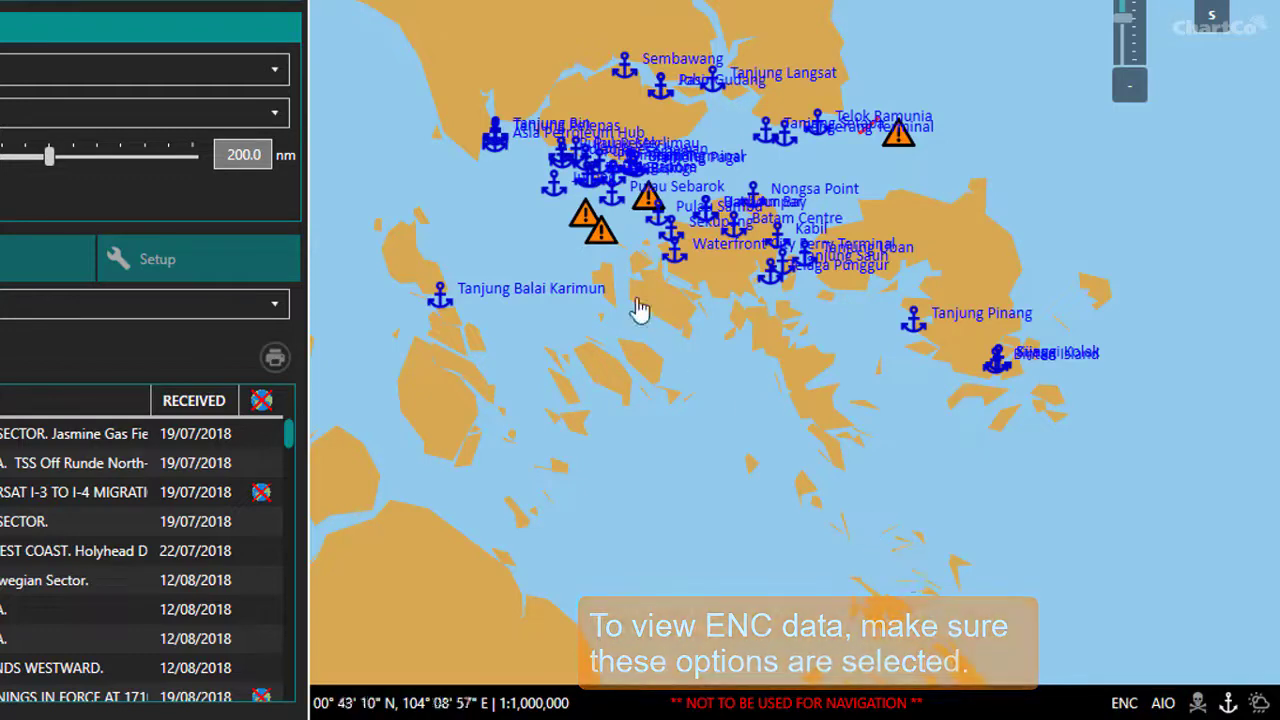
pyautogui.scroll(1, 705, 283)
pyautogui.scroll(2, 705, 283)
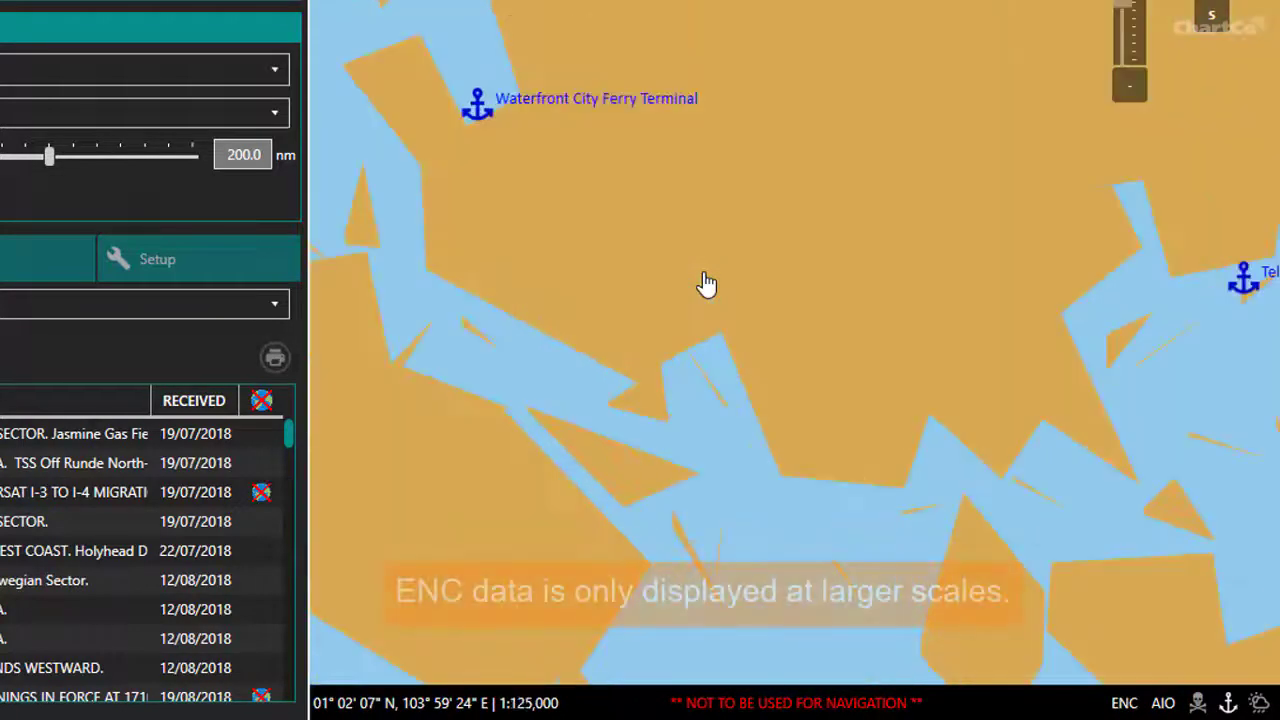